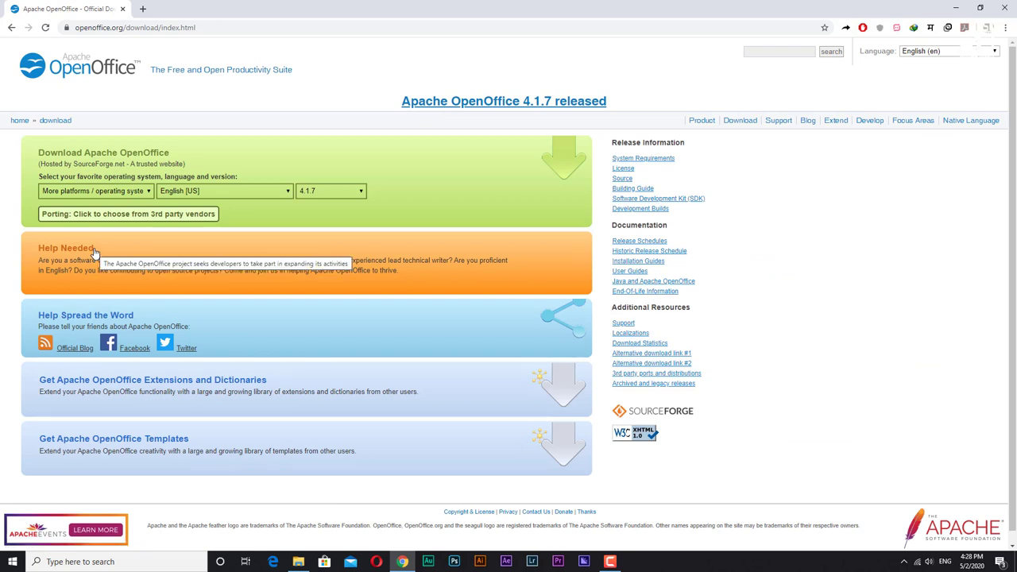
Download the full Apache OpenOffice 4.1.7 installation for Windows (EXE) in English [US]
left_click(124, 194)
left_click(113, 204)
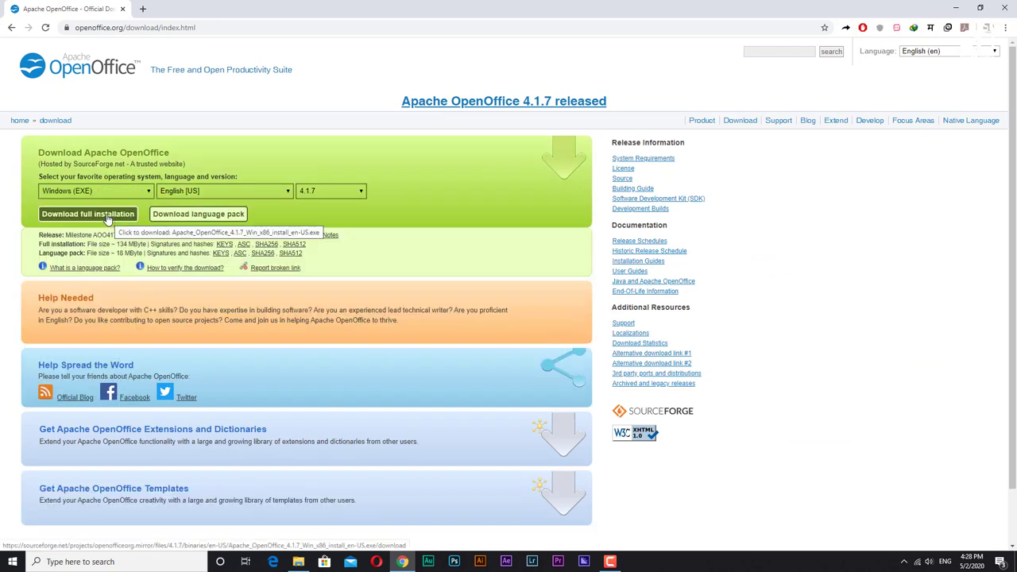
left_click(108, 220)
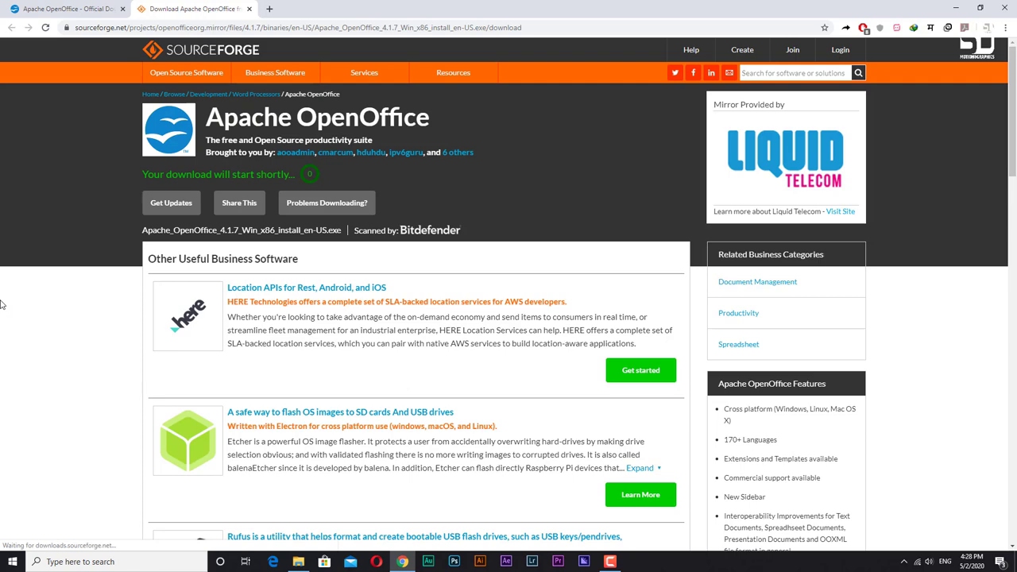
left_click(505, 330)
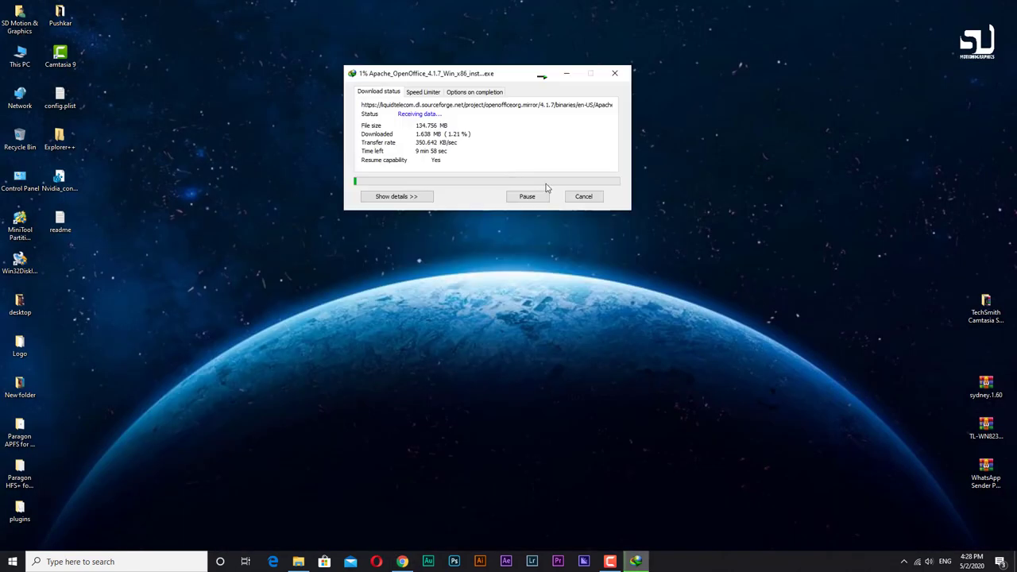
left_click(785, 131)
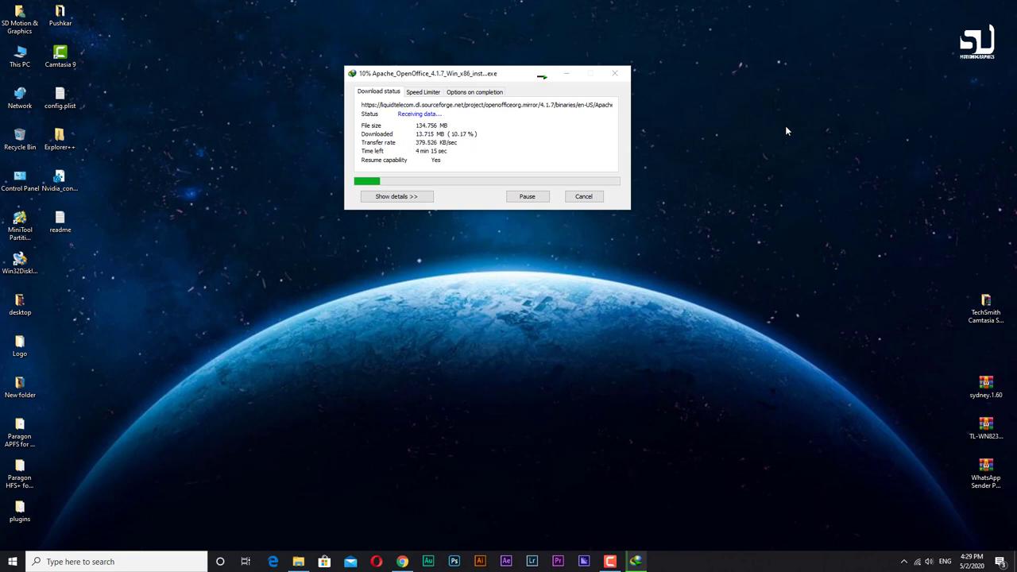
left_click(610, 561)
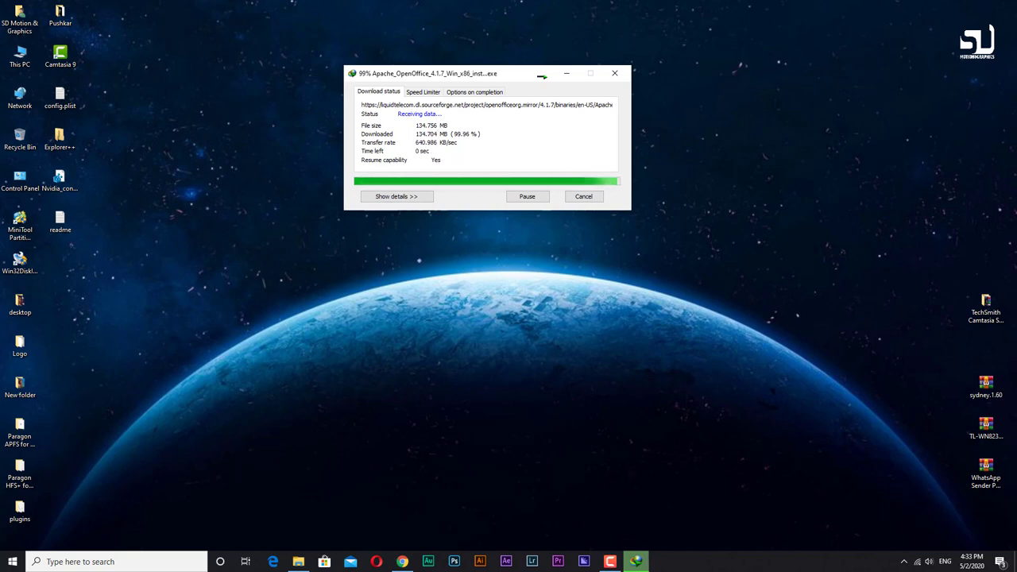
Run the downloaded OpenOffice 4.1.7 setup and complete the installation with a start link on the desktop
left_click(418, 313)
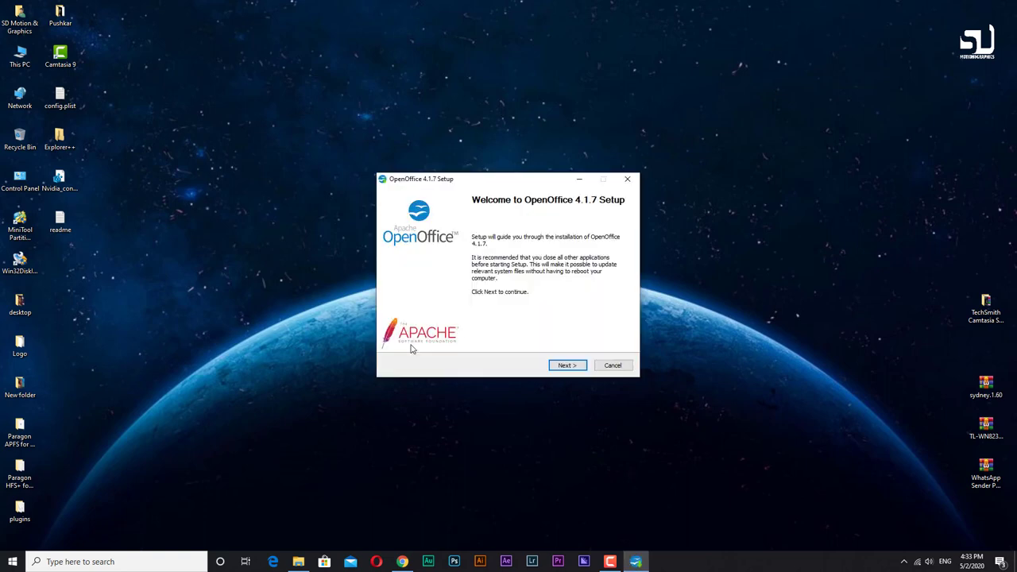
left_click(566, 365)
left_click(566, 365)
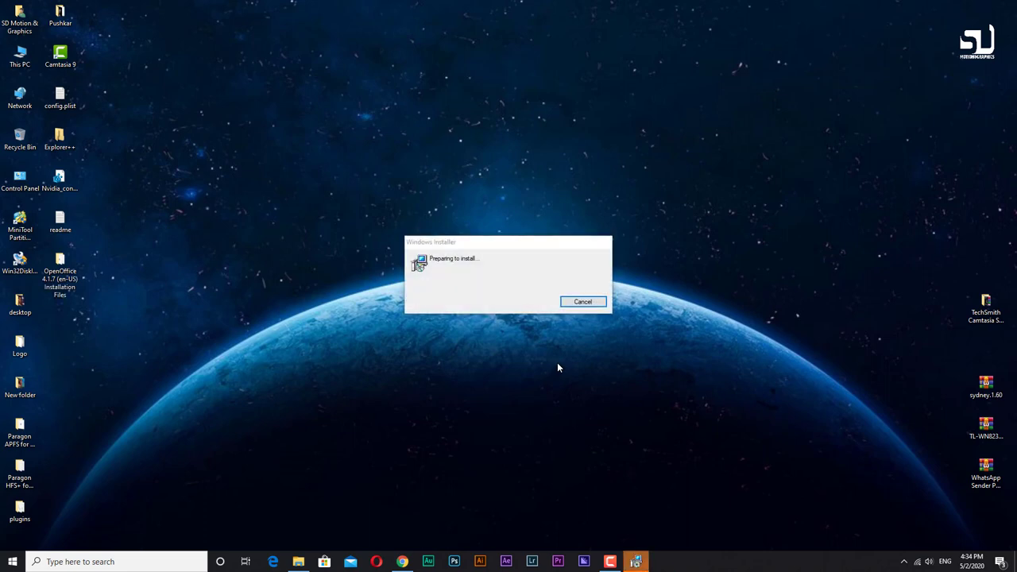
left_click(561, 365)
left_click(561, 365)
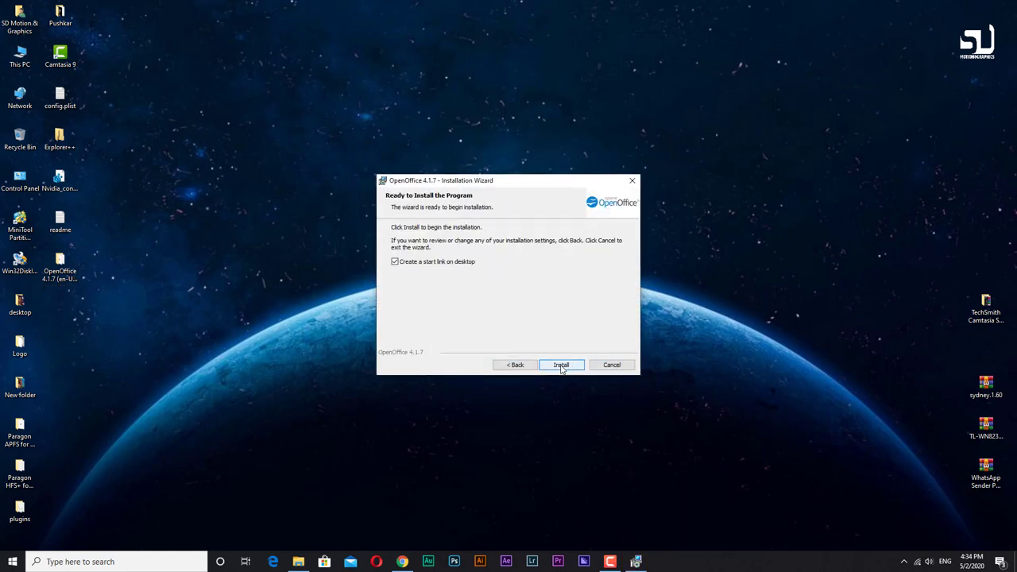
left_click(561, 365)
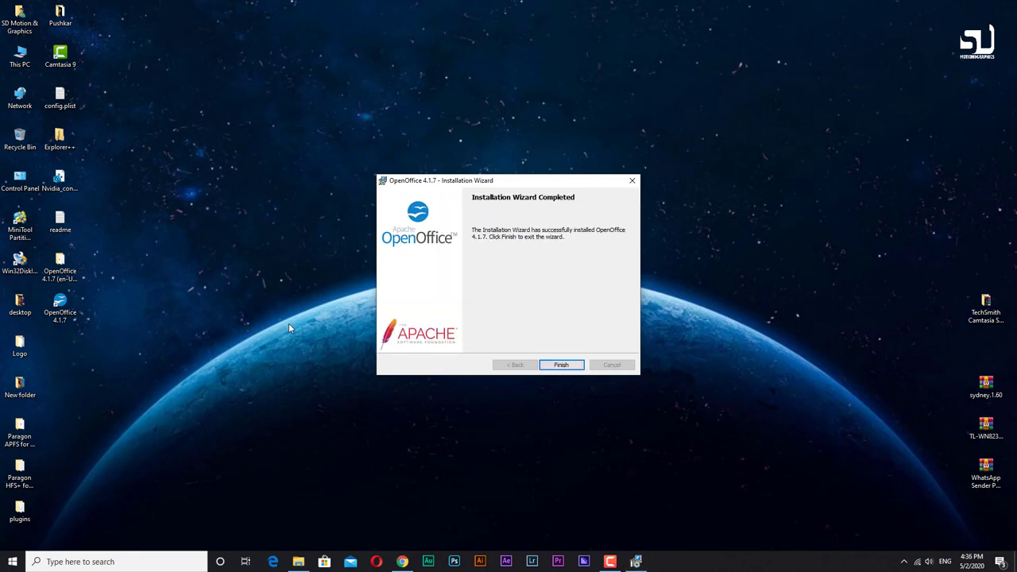
left_click(557, 365)
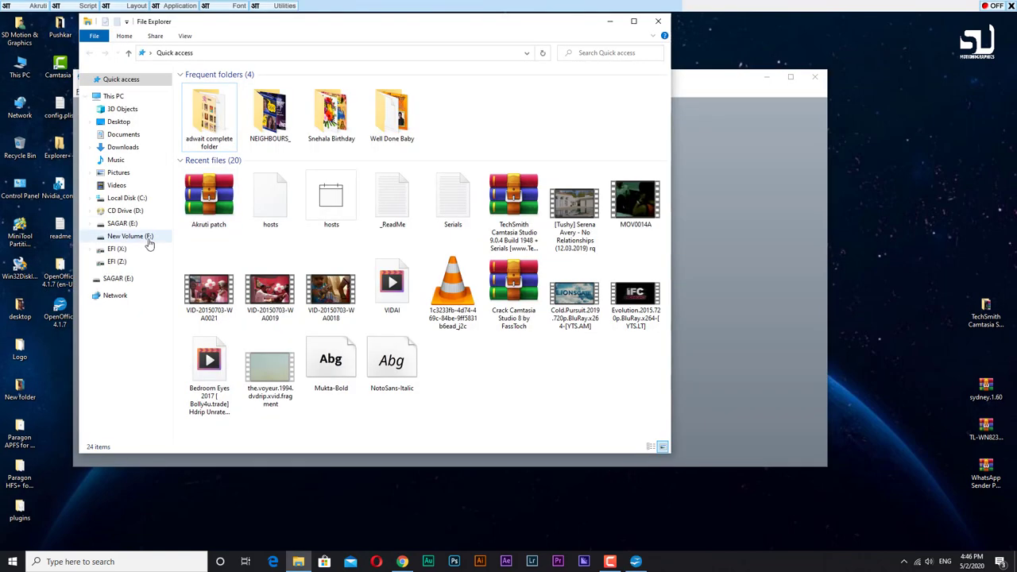
Open the Fonts folder inside SOFT\AKRUTI on the E: drive in File Explorer
left_click(129, 224)
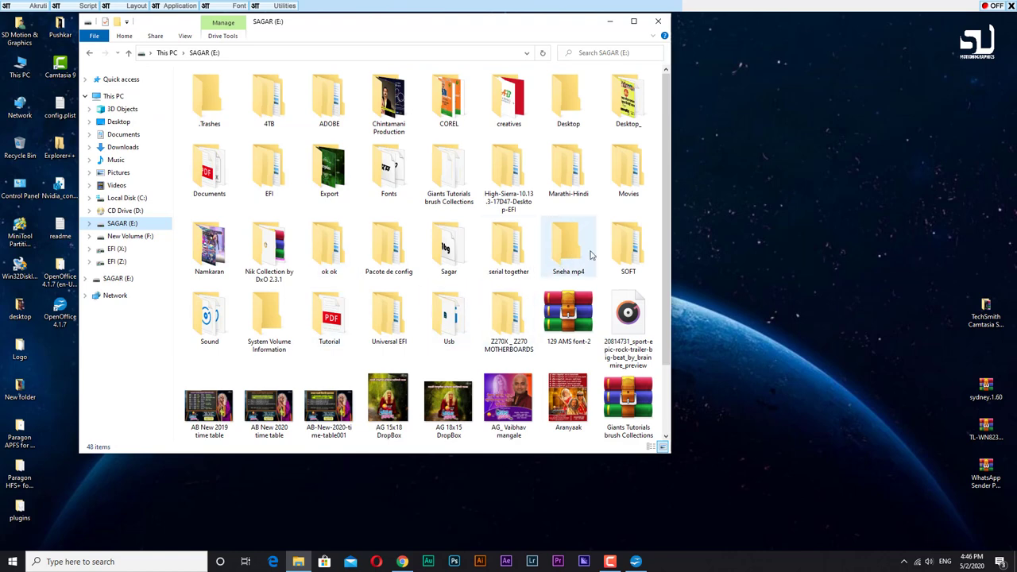
left_click(636, 252)
double_click(635, 253)
double_click(270, 102)
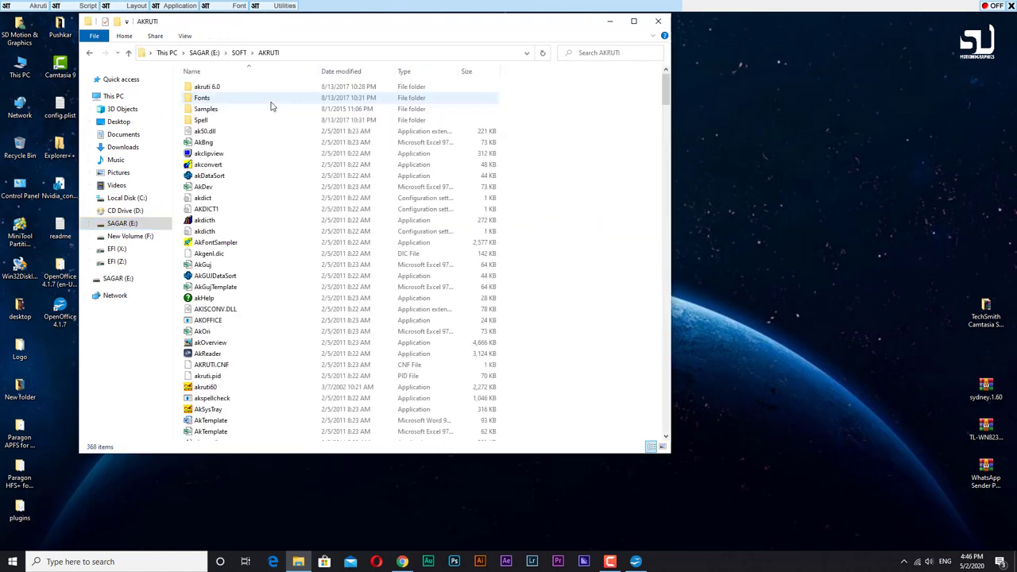
left_click(89, 52)
double_click(219, 100)
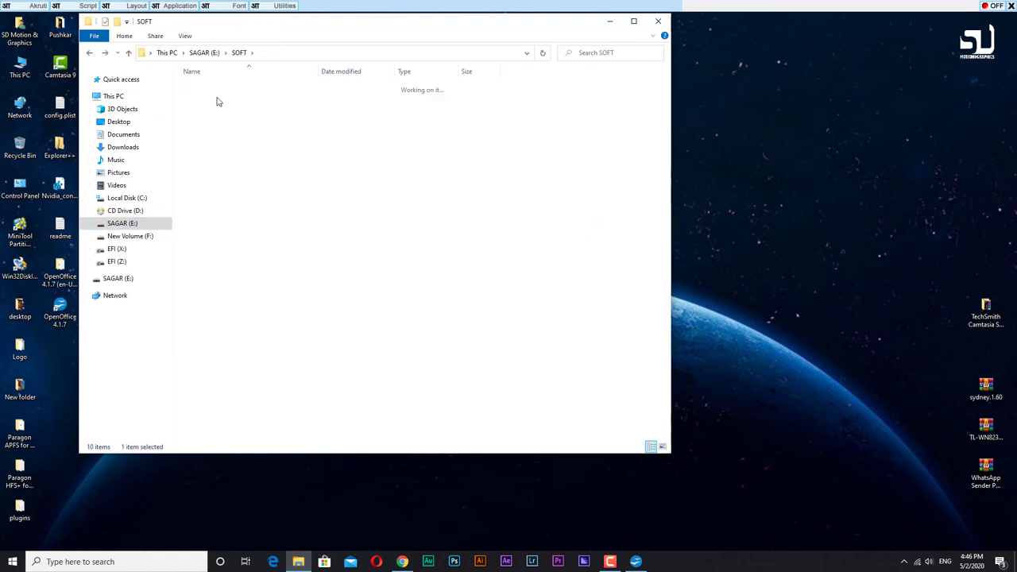
double_click(214, 97)
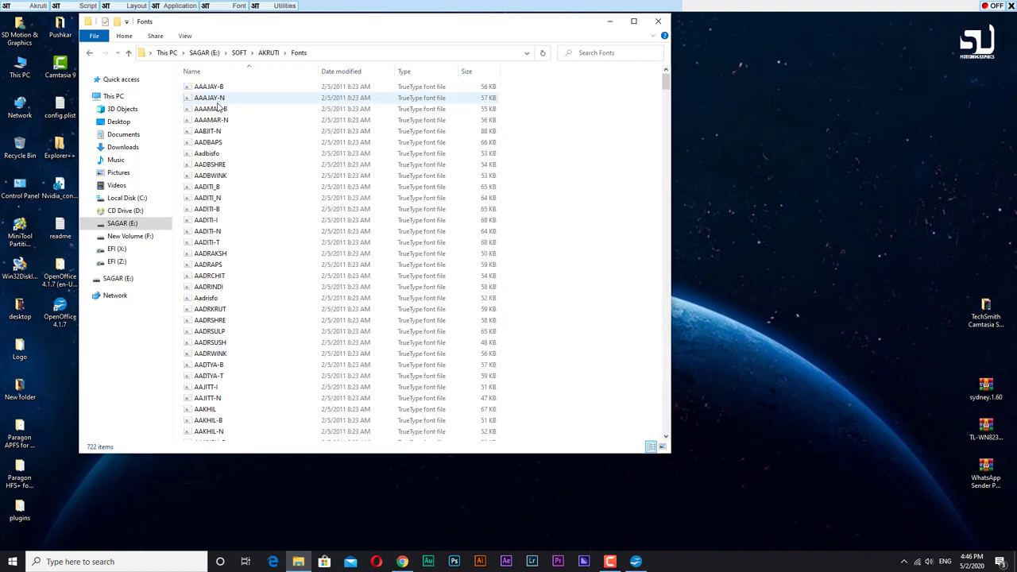
Install all font files in the AKRUTI Fonts folder, without replacing already installed ones, and close the folder
key("ctrl+a")
right_click(199, 88)
left_click(219, 100)
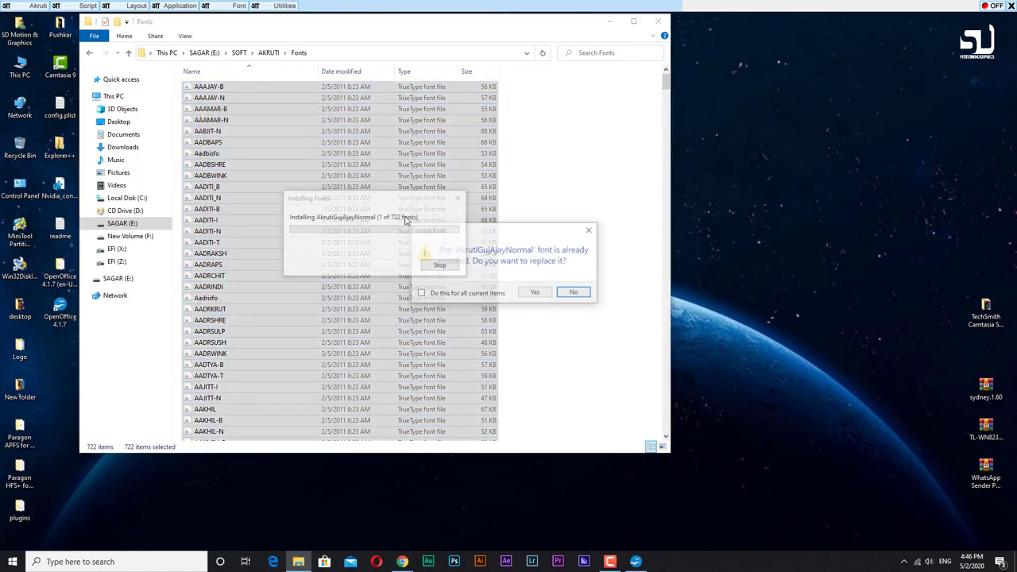
left_click(562, 294)
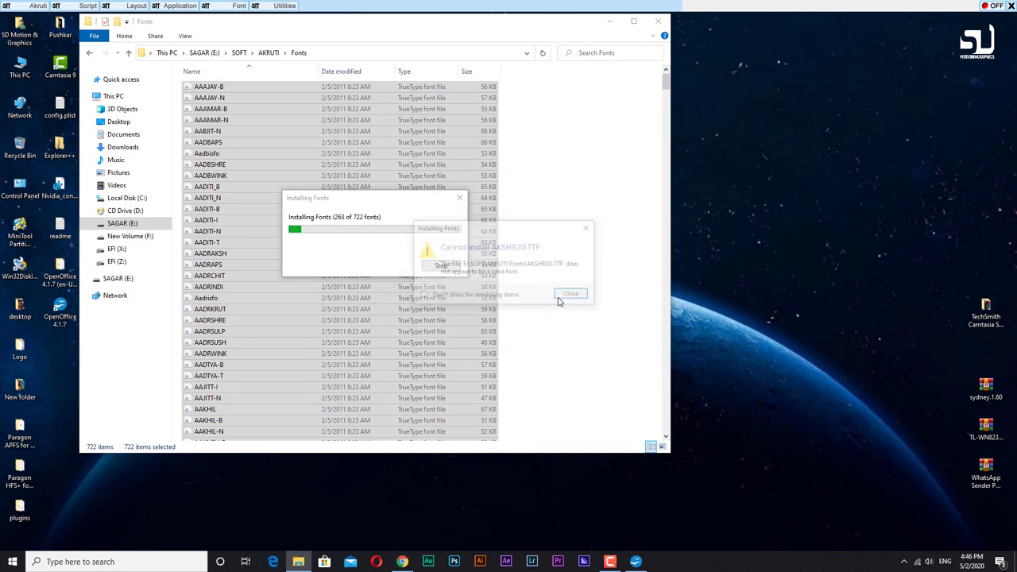
left_click(440, 294)
left_click(571, 294)
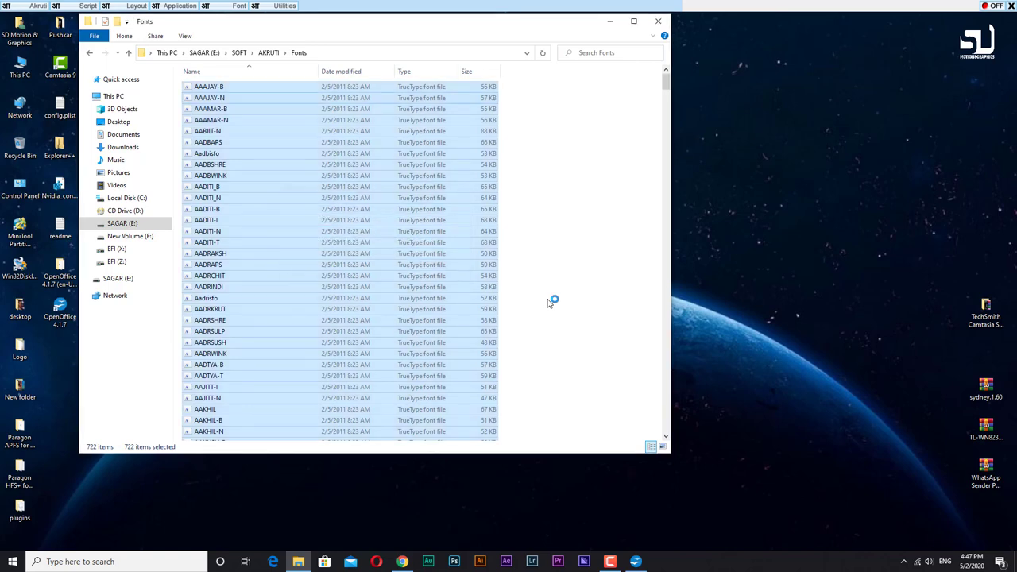
key("alt+F4")
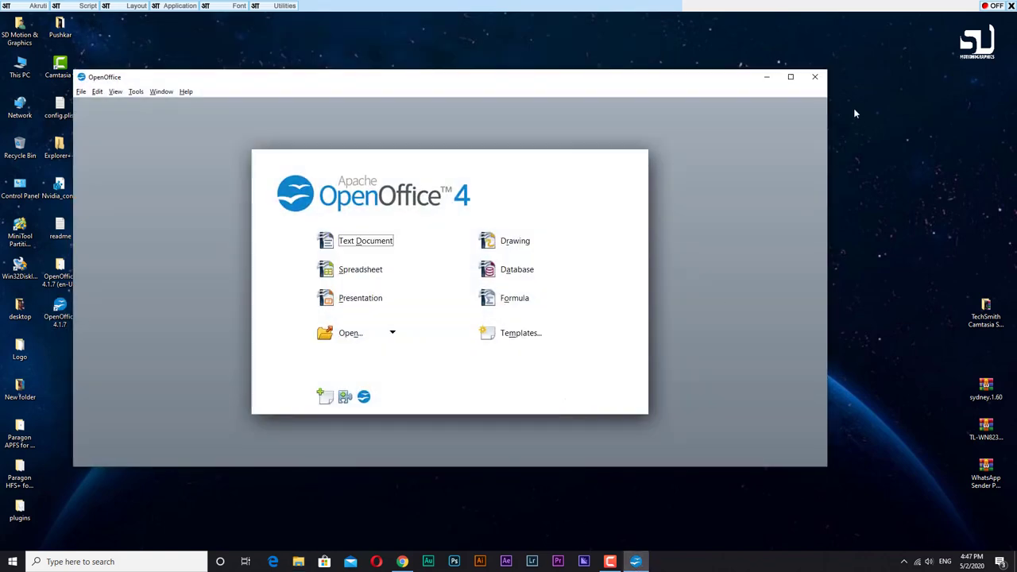
Restart OpenOffice and create a new text document in a maximized window
left_click(815, 80)
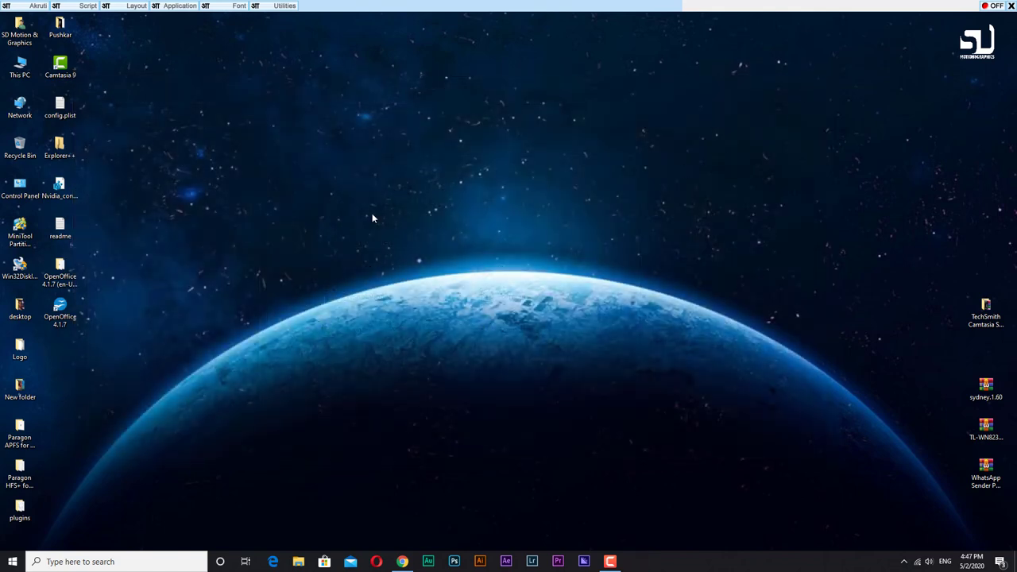
double_click(61, 311)
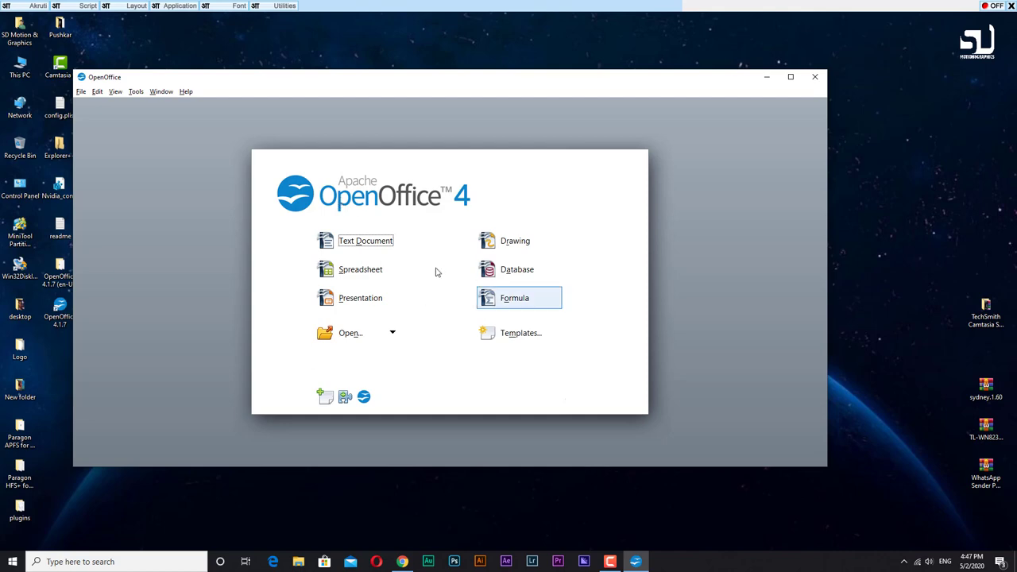
left_click(378, 248)
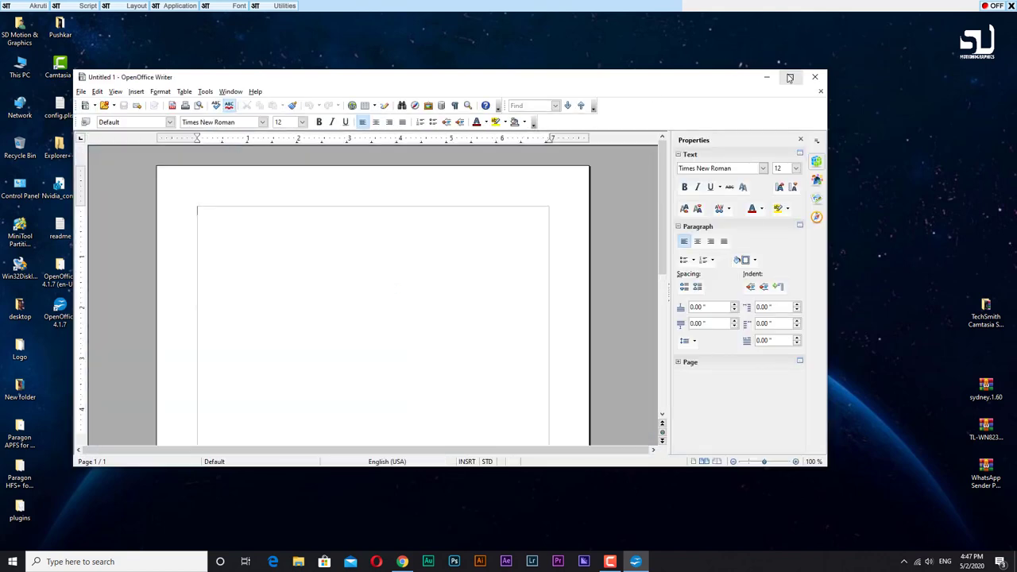
left_click(791, 76)
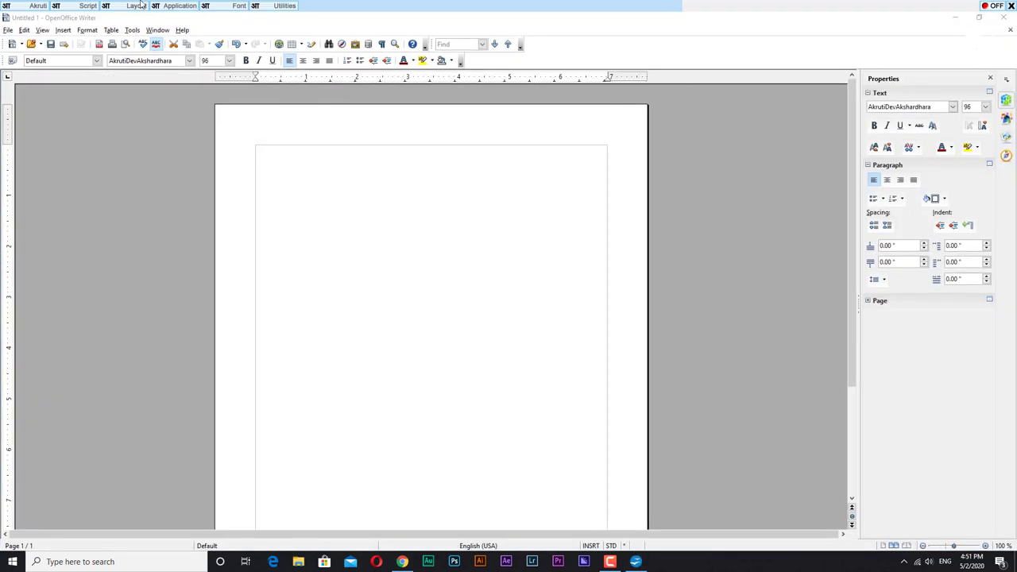
Check the Akruti toggle key and set the Akruti script to Marathi
left_click(38, 6)
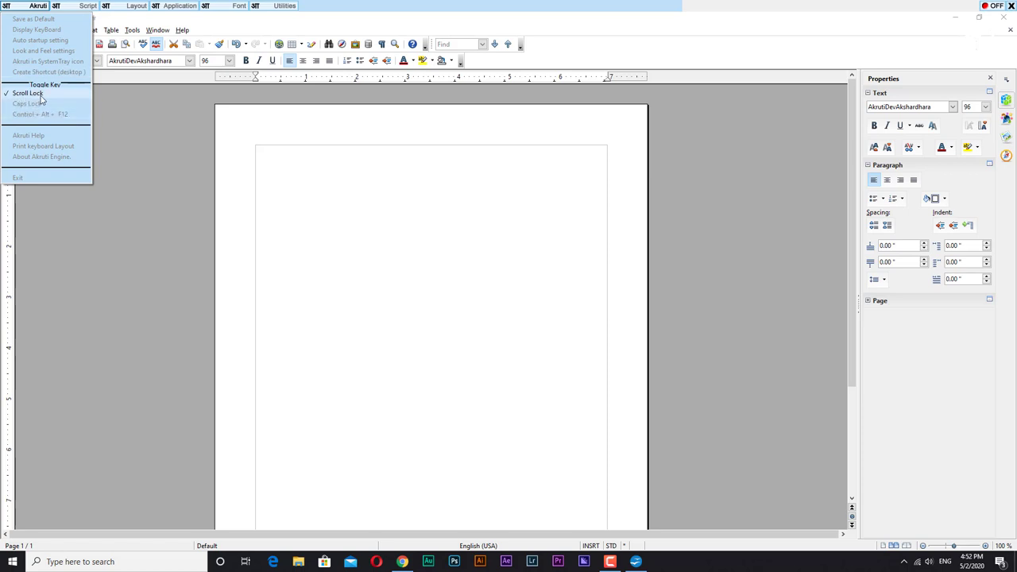
left_click(36, 6)
left_click(84, 6)
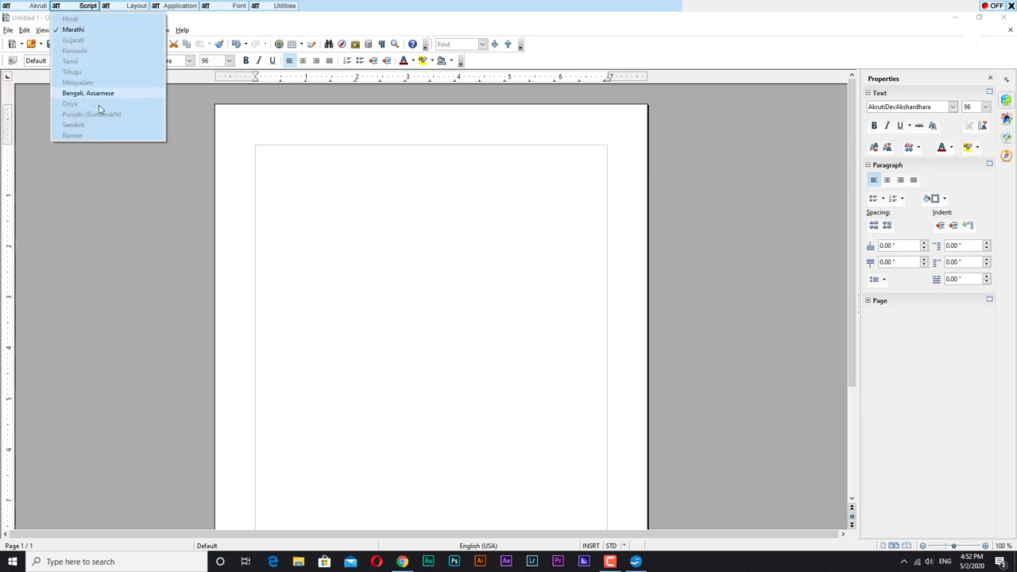
left_click(71, 29)
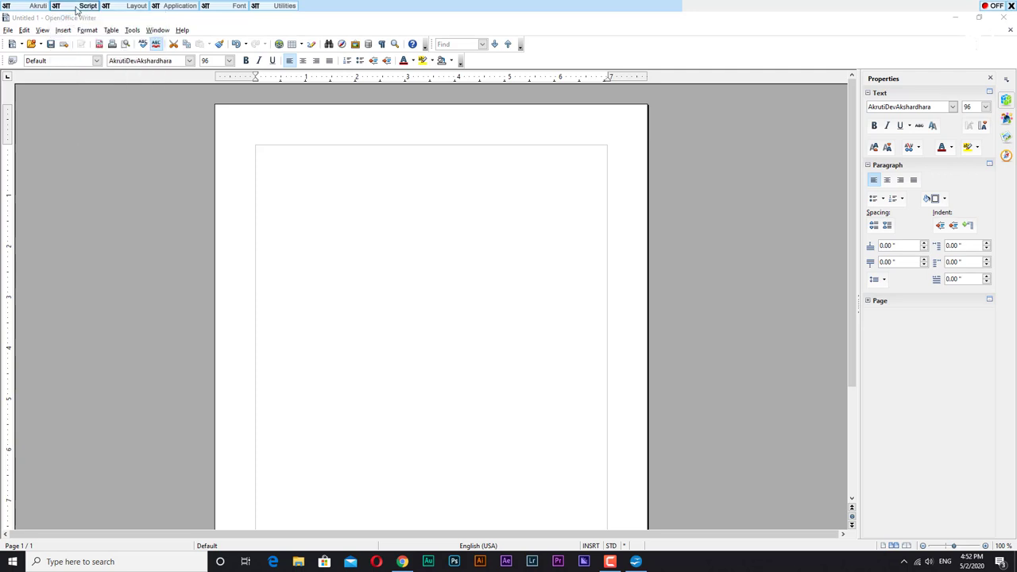
left_click(77, 8)
left_click(77, 31)
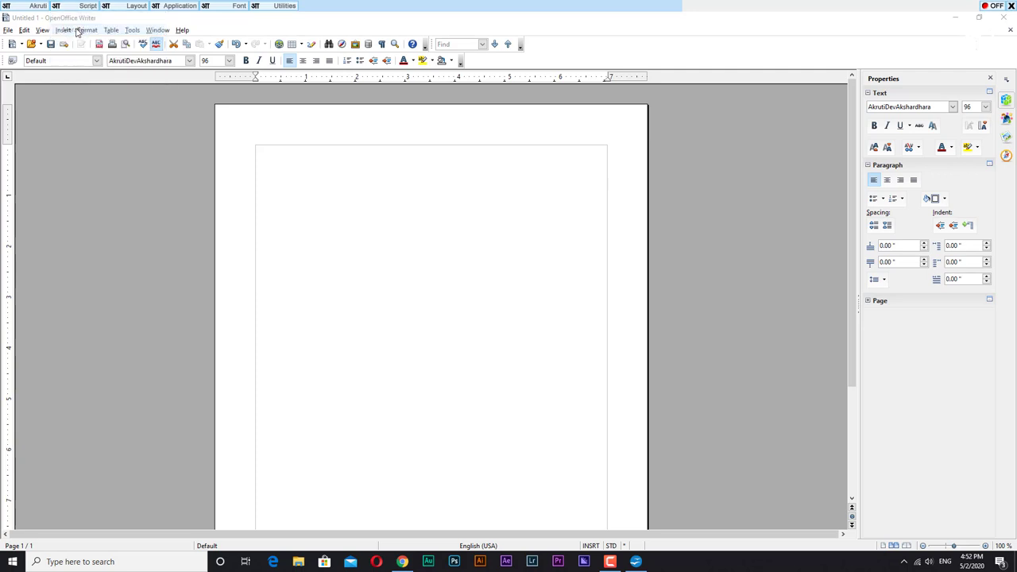
Set the Akruti layout to Akruti - English Phonetic and the font type to Akruti Regular, checking the application setting
left_click(137, 6)
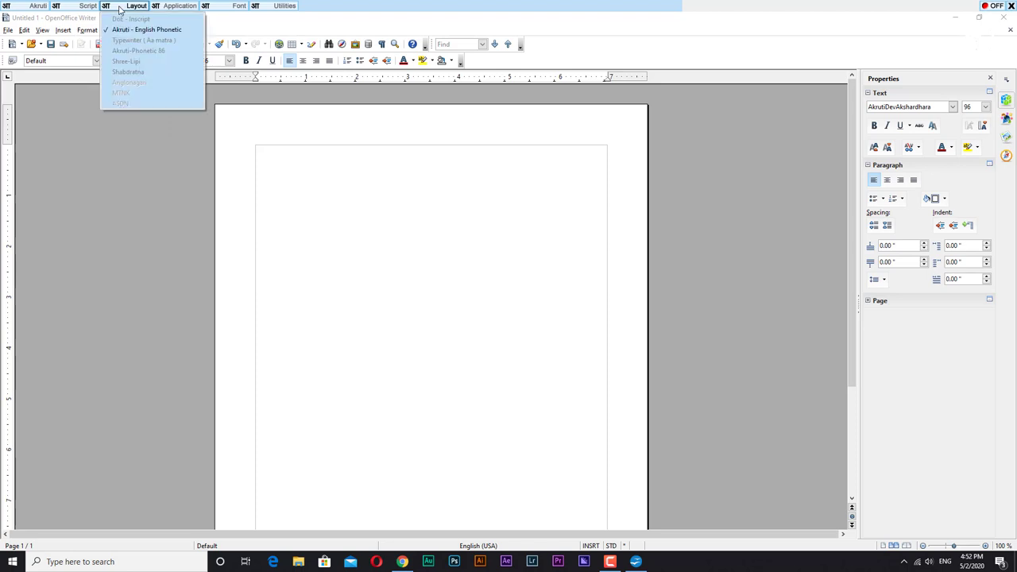
left_click(151, 33)
left_click(176, 6)
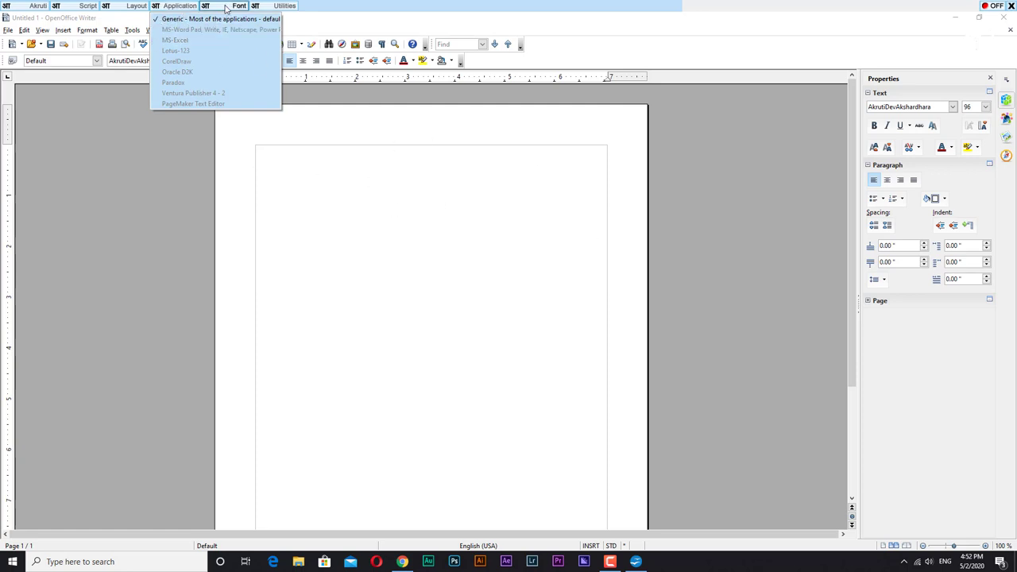
left_click(238, 6)
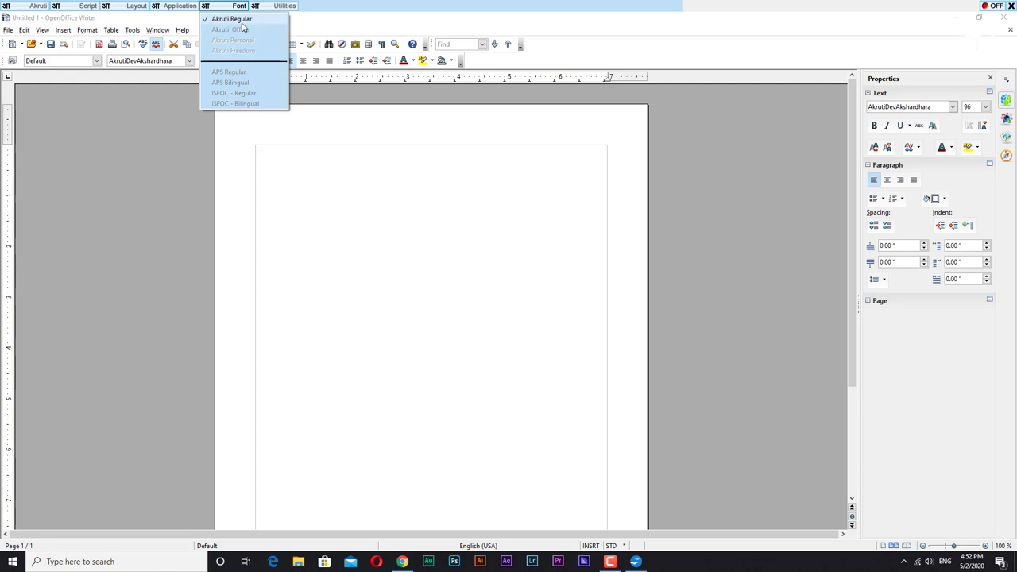
left_click(270, 19)
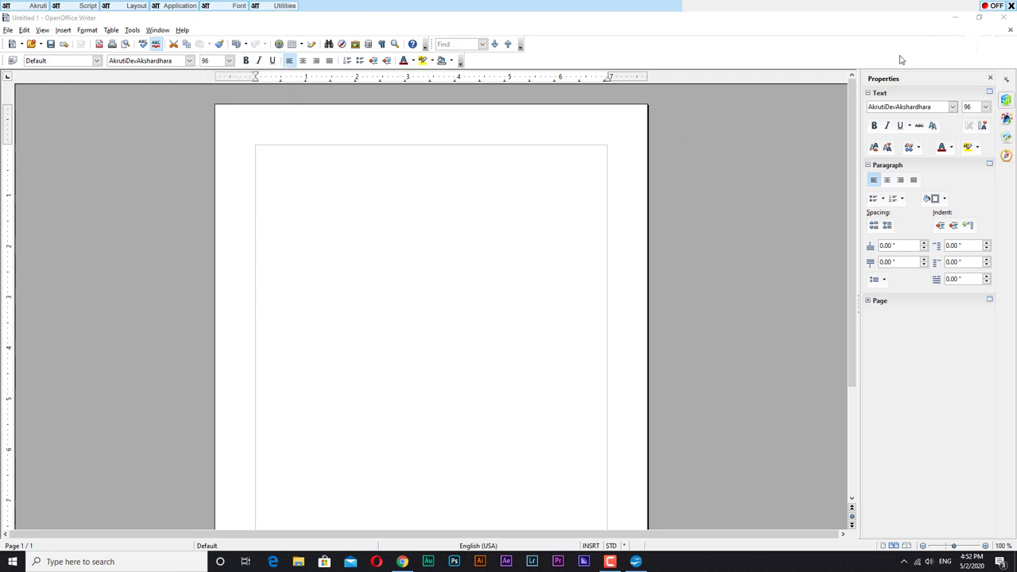
Turn on Akruti typing and enter a first name in Marathi on the document's first line
left_click(301, 182)
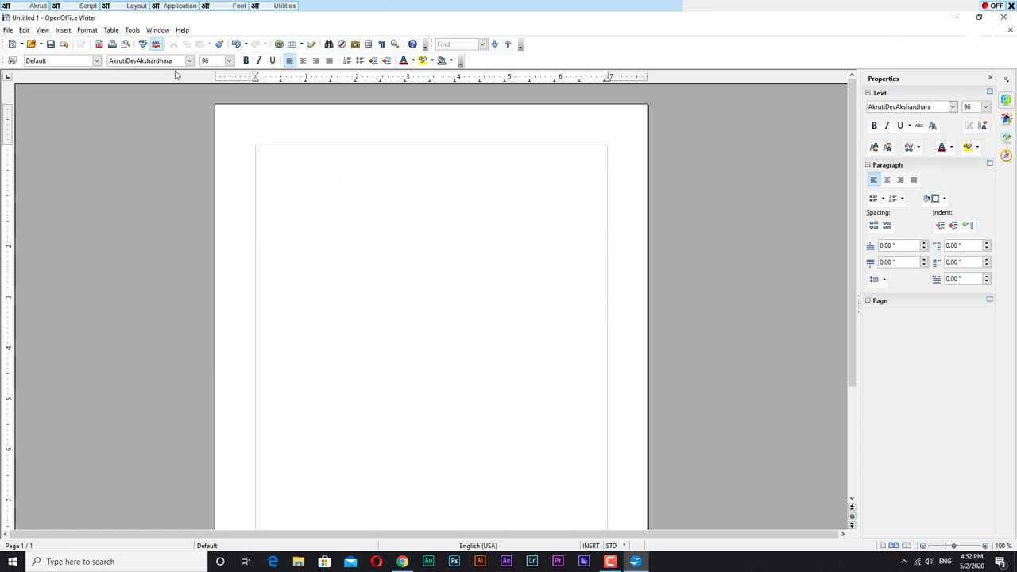
left_click(991, 9)
type("सागर")
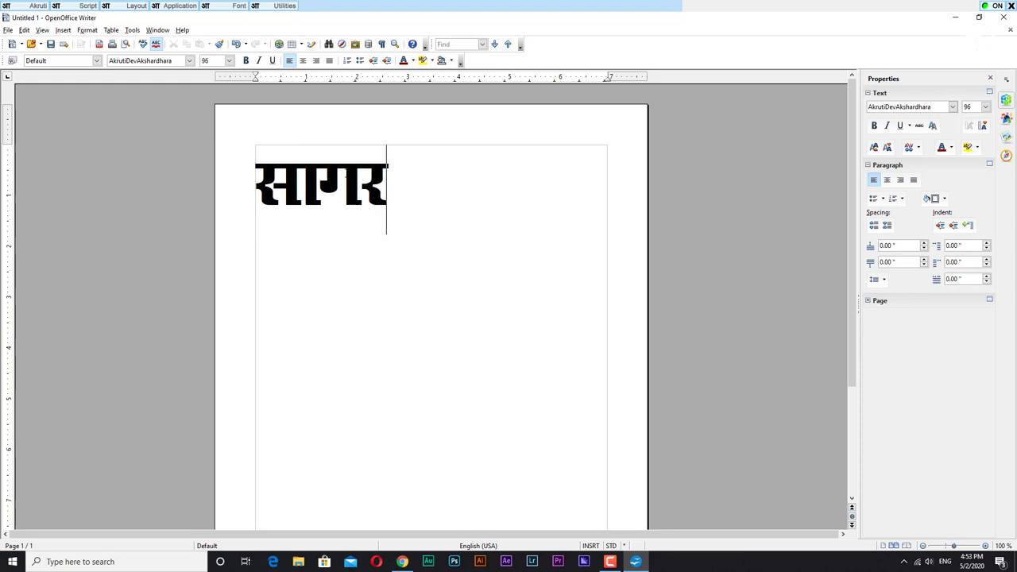
type(" प्")
key("BackSpace")
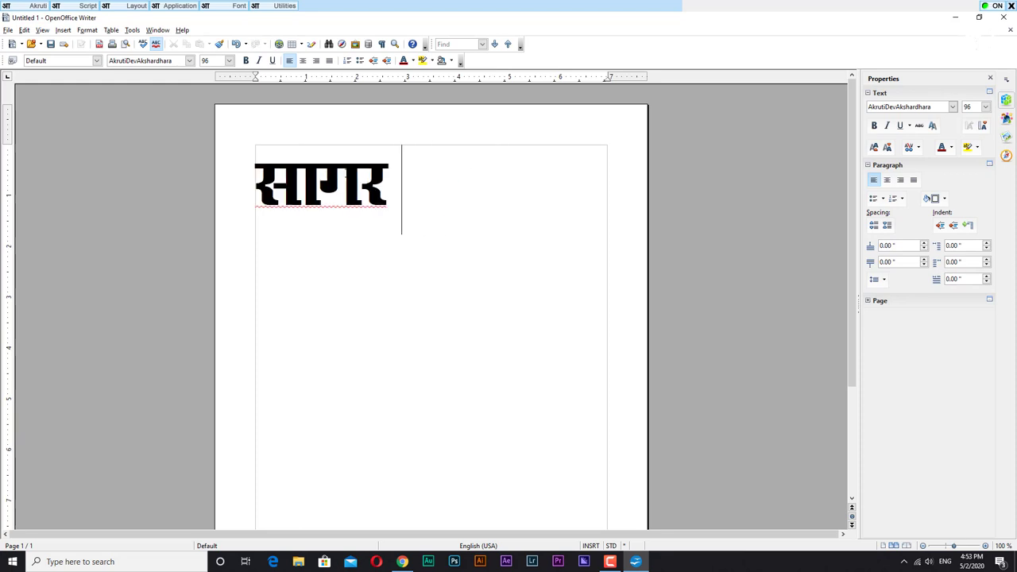
type("प्पक")
key("BackSpace")
key("BackSpace")
key("BackSpace")
type("प्पत")
key("BackSpace")
key("BackSpace")
key("BackSpace")
type("त्त")
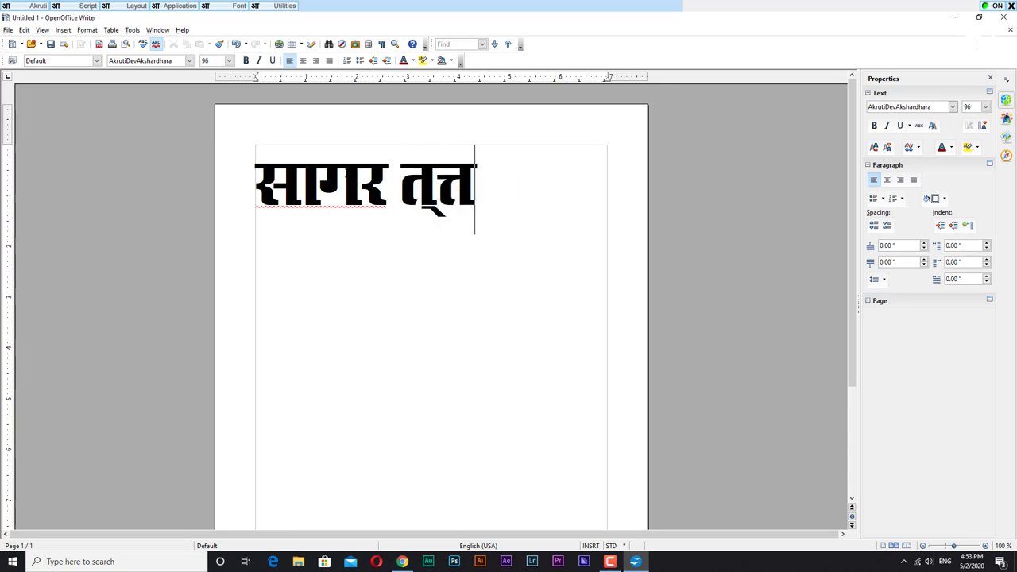
key("BackSpace")
key("BackSpace")
key("BackSpace")
type("त्त")
key("Left")
key("BackSpace")
key("BackSpace")
type("थत्")
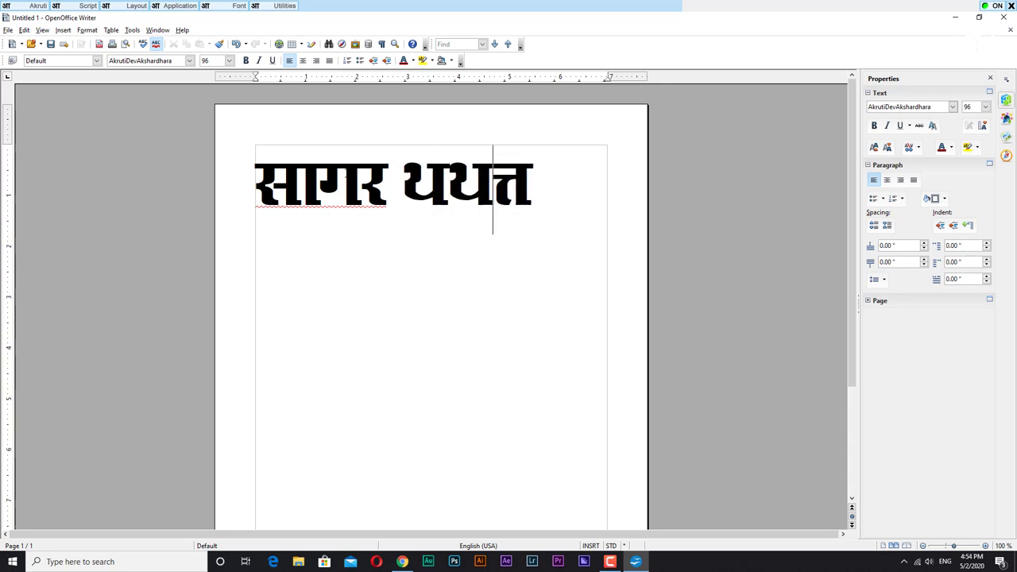
key("BackSpace")
key("BackSpace")
key("BackSpace")
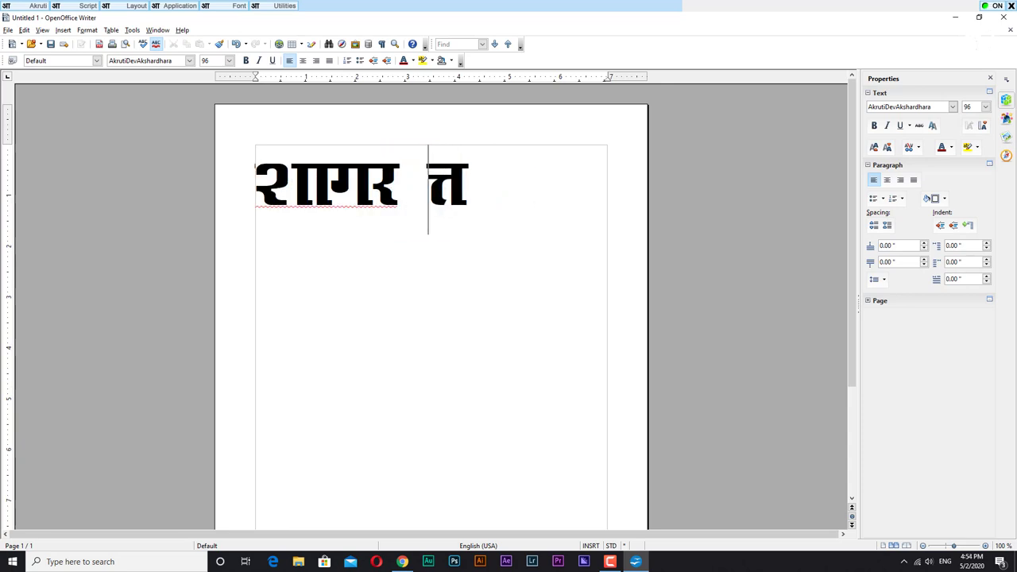
Replace all the document's text with a Marathi-script sentence reading "मेरा नाम", the first name, and "है"
key("ctrl+a")
type("मेरा नाम")
key("Return")
type("सागर है")
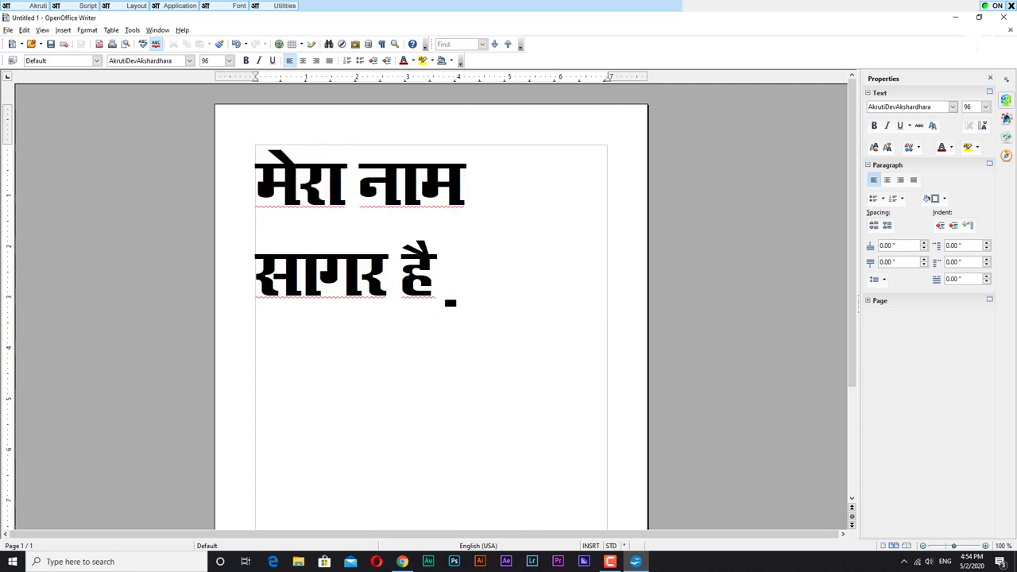
key("BackSpace")
key("BackSpace")
key("BackSpace")
key("BackSpace")
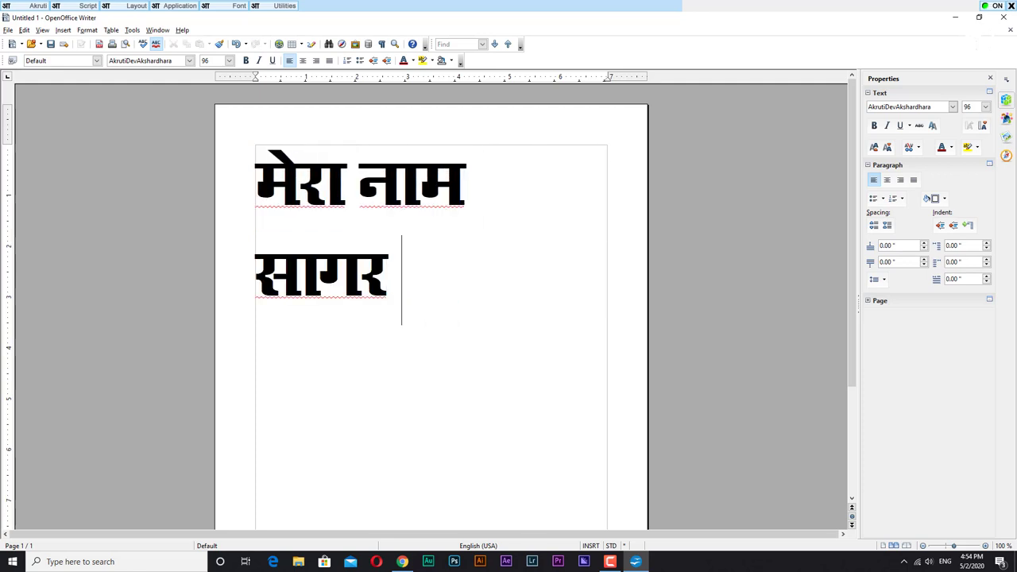
type("है")
Set the font size of the whole sentence to 80 and deselect the text
key("ctrl+a")
key("ctrl+bracketleft")
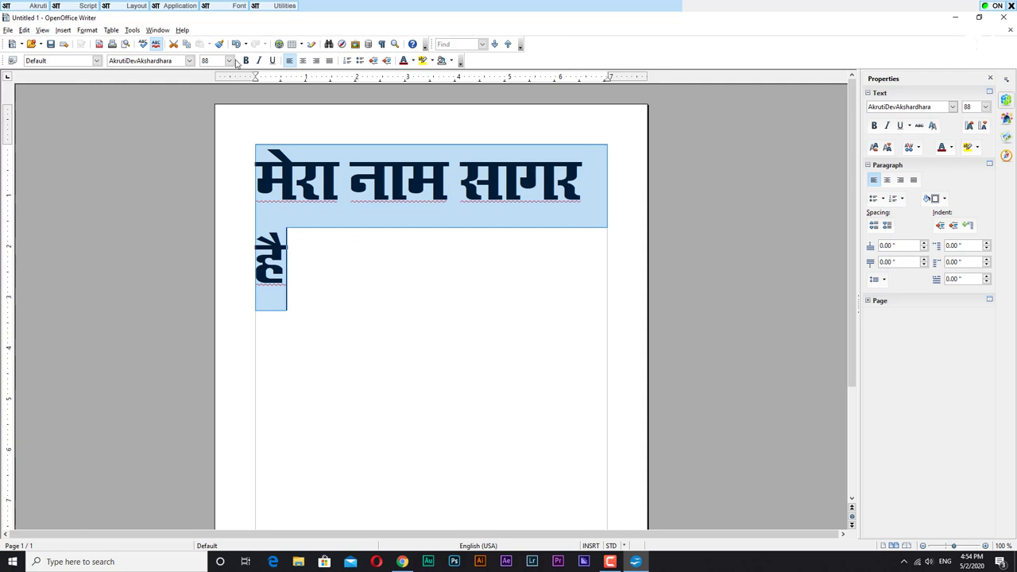
left_click(205, 61)
type("80")
key("Return")
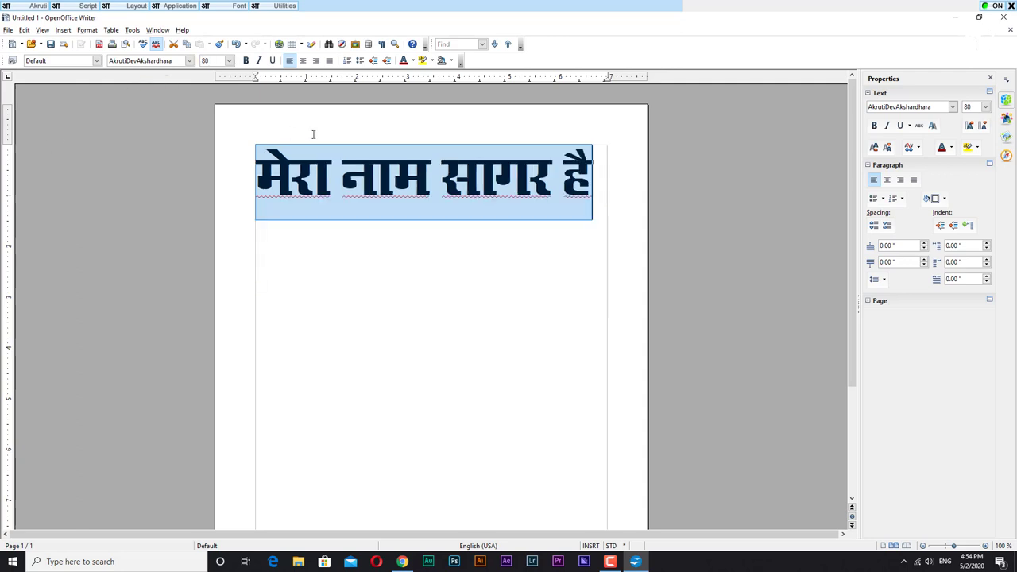
left_click(575, 266)
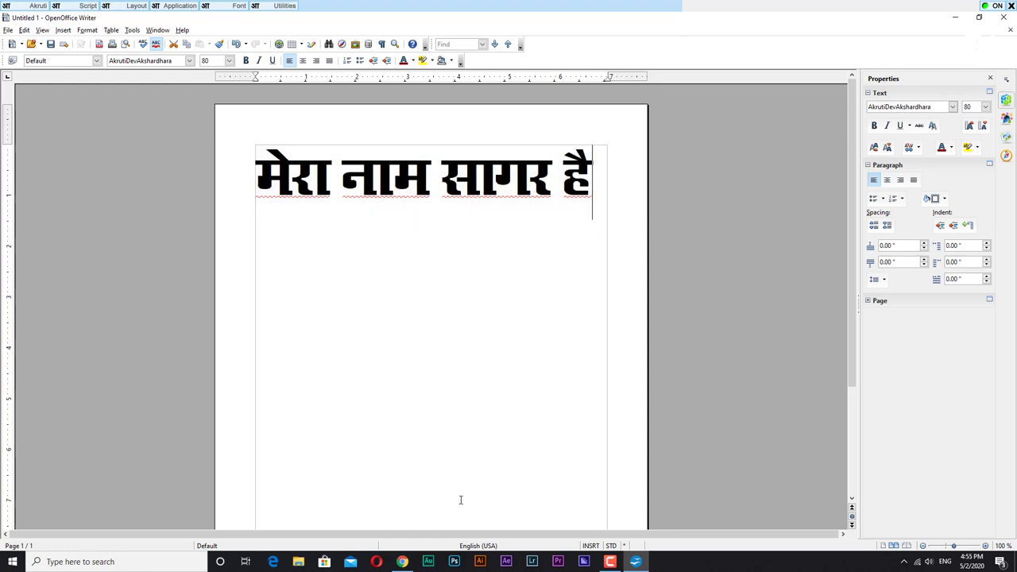
Launch CorelDRAW 2020 (64-Bit) from the CorelDRAW Graphics Suite 2020 program group
left_click(12, 562)
scroll(151, 430, "down", 3)
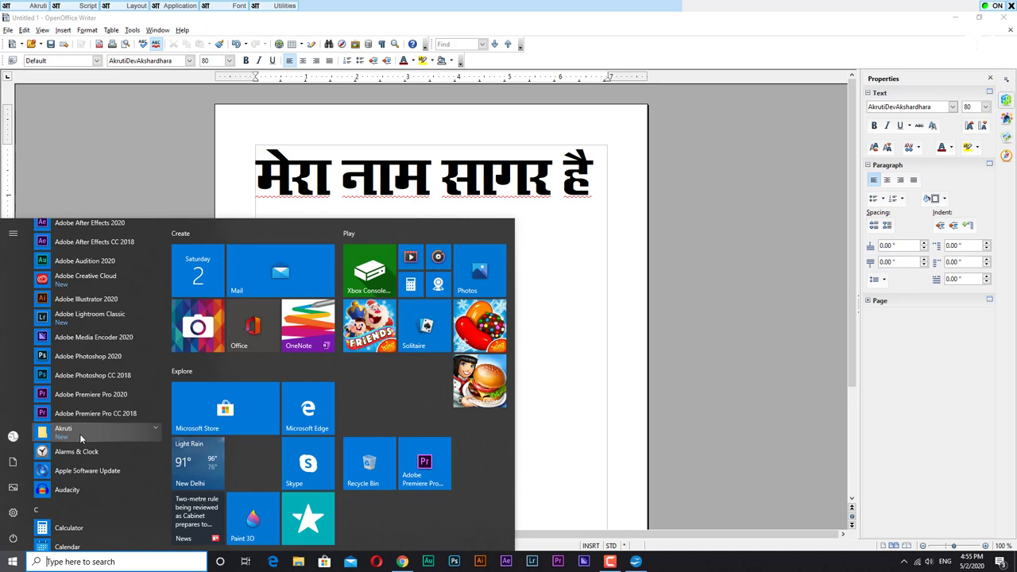
scroll(82, 434, "down", 1)
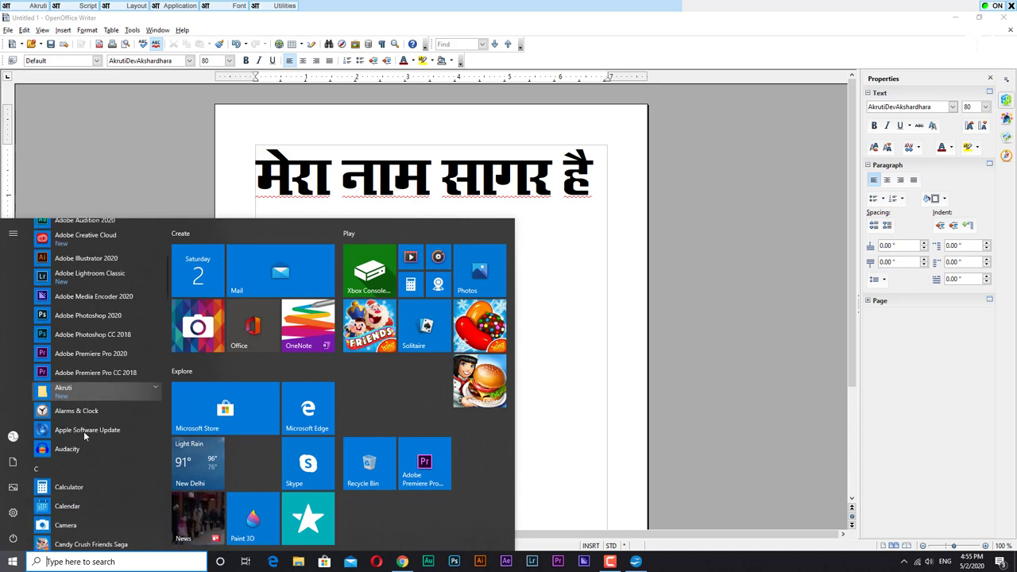
scroll(84, 431, "down", 6)
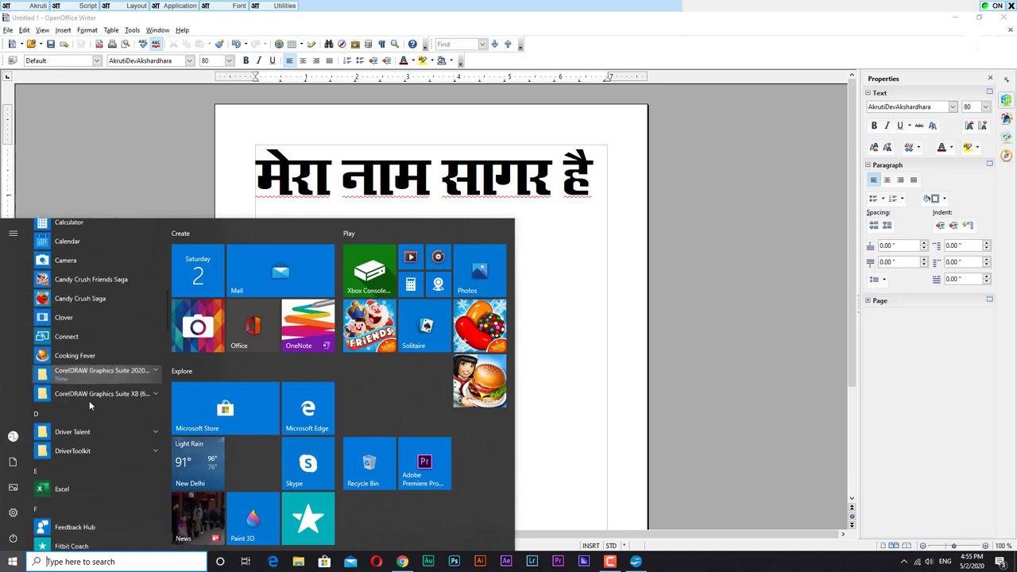
scroll(89, 406, "down", 1)
left_click(119, 328)
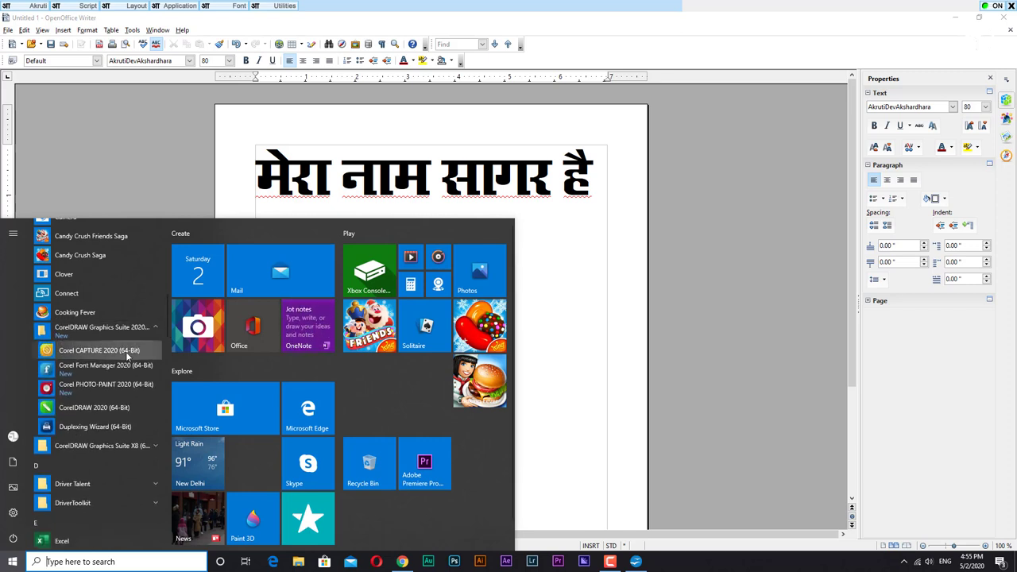
left_click(103, 408)
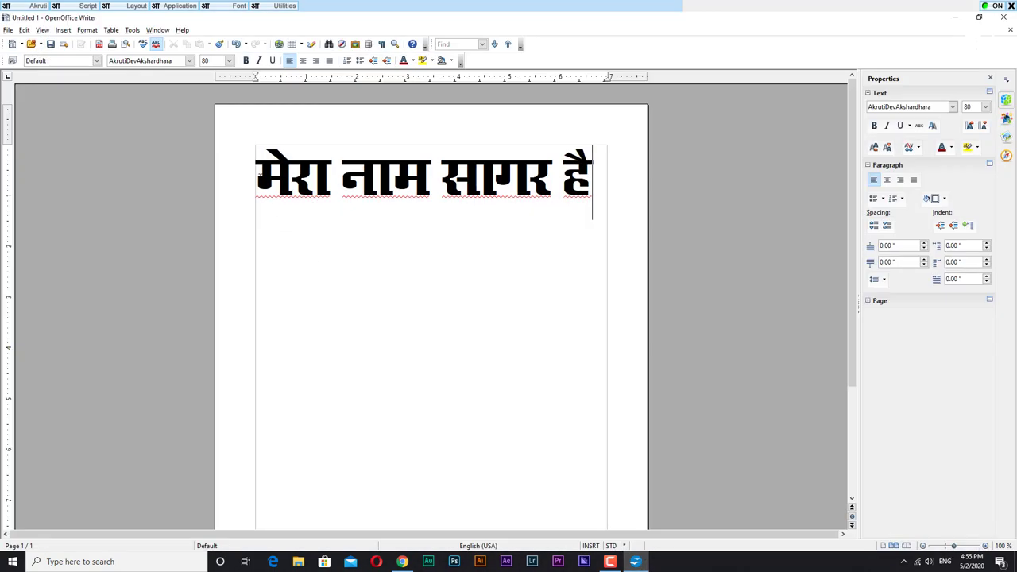
Copy the whole sentence from the text document, undoing an accidental cut, and switch to CorelDRAW
left_click_drag(256, 179, 604, 177)
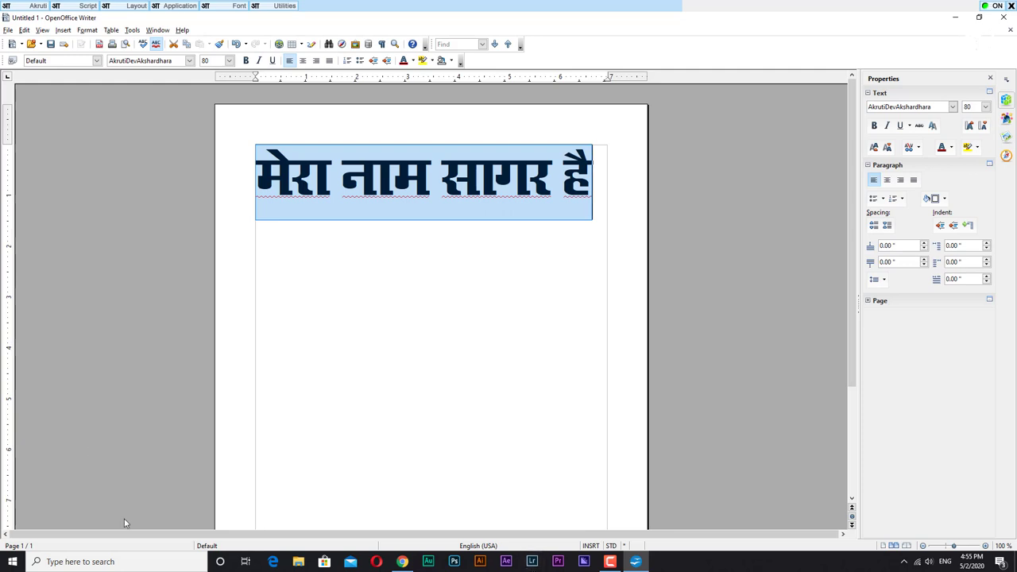
right_click(386, 167)
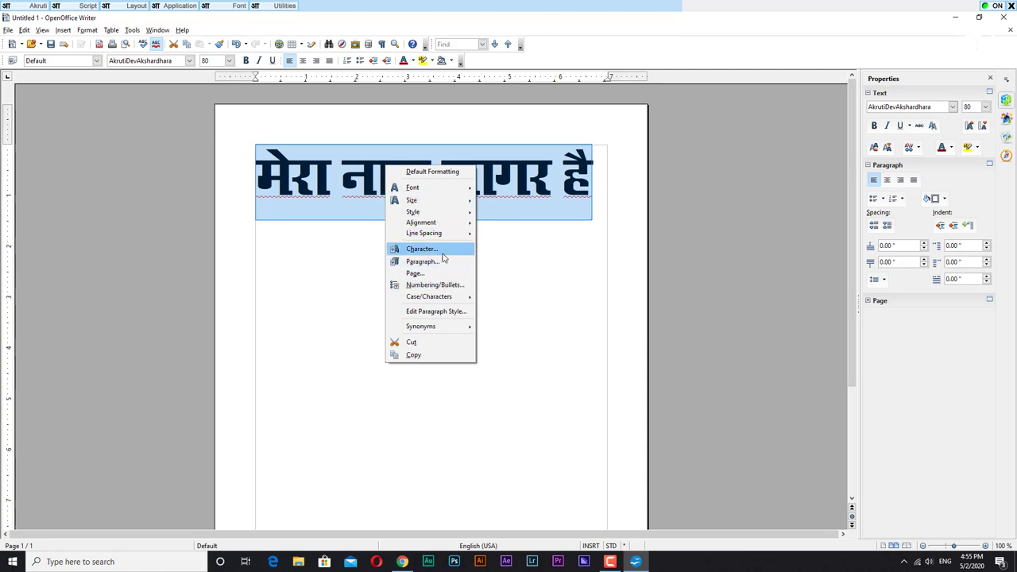
left_click(436, 344)
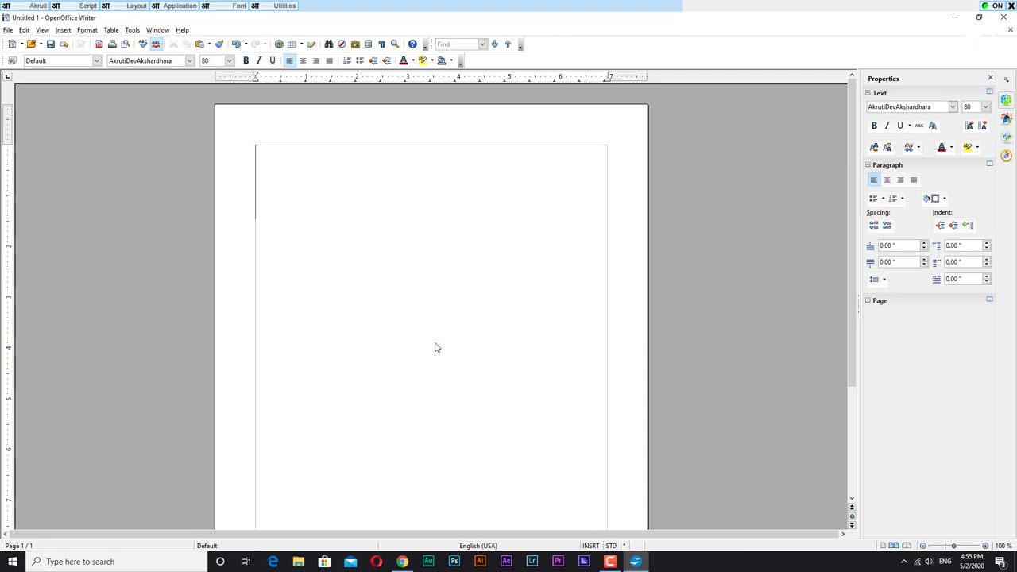
key("ctrl+z")
key("ctrl+c")
right_click(398, 195)
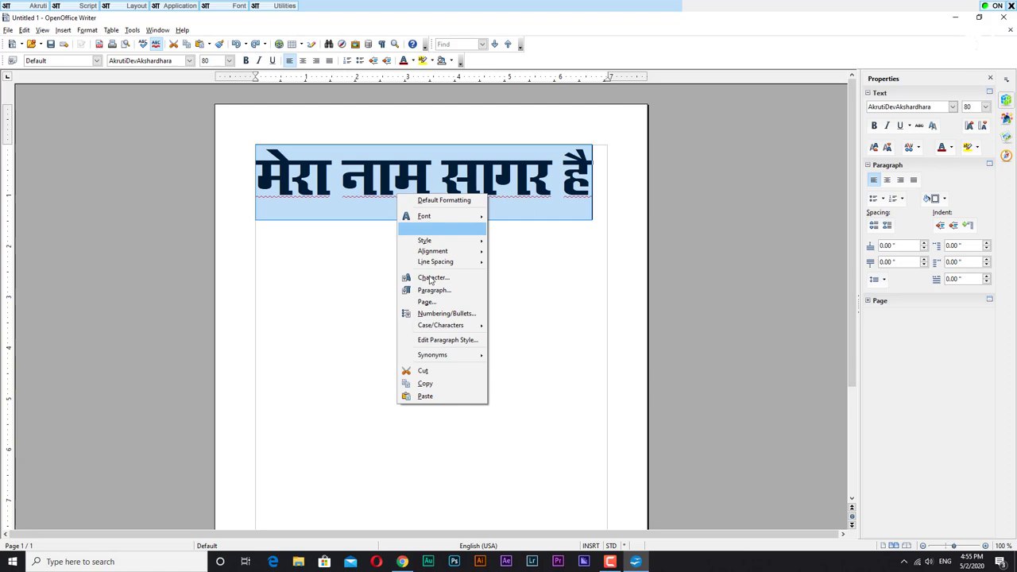
left_click(429, 384)
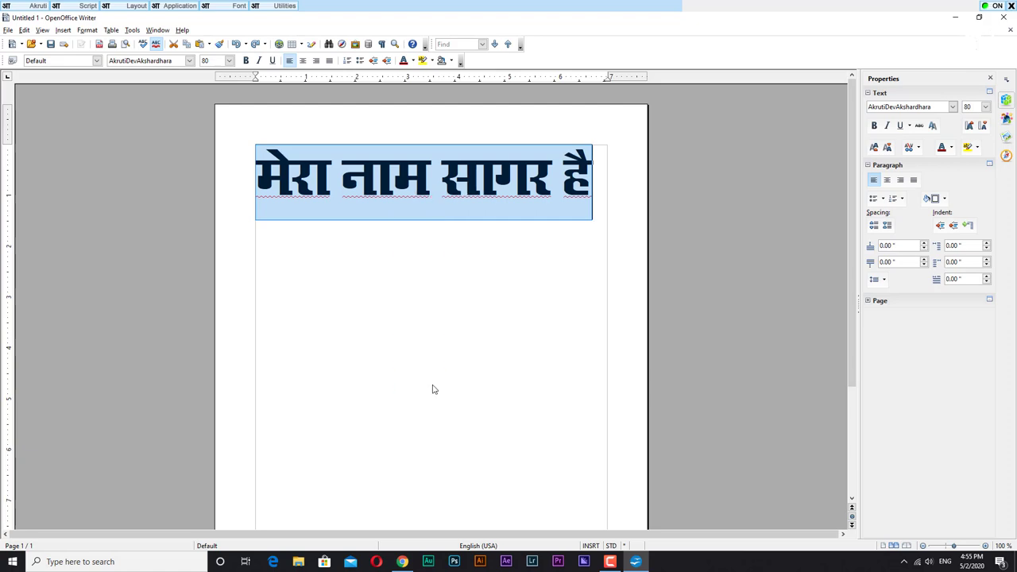
left_click(957, 19)
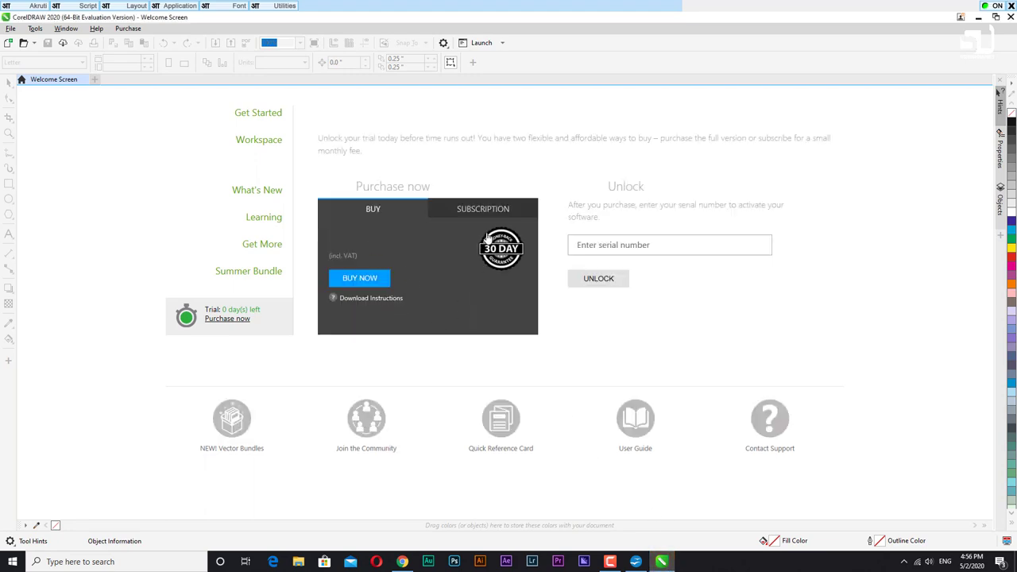
With Akruti typing turned off, create a new Letter-size document named Akruti and set its page to landscape
left_click(8, 42)
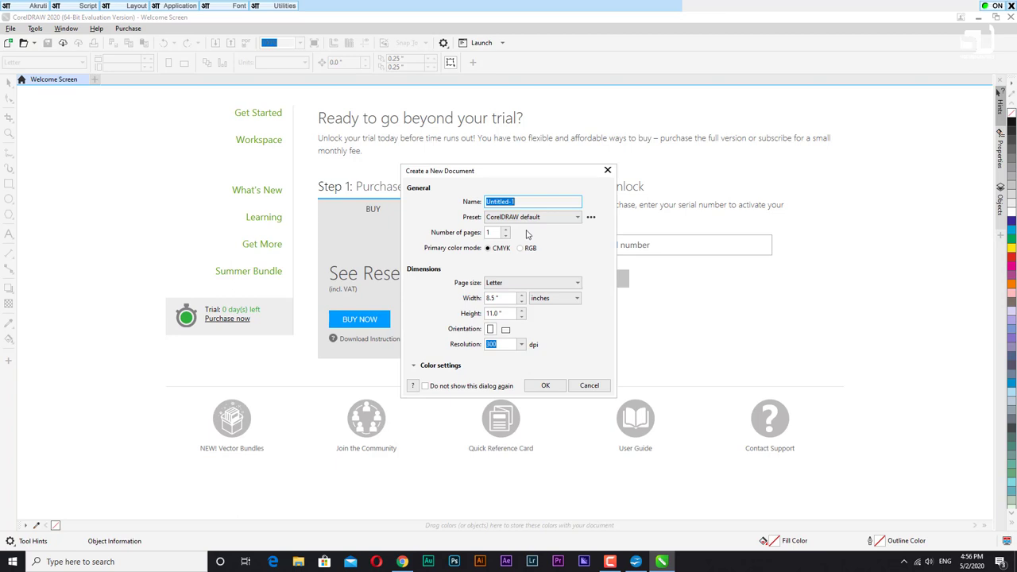
left_click(1010, 5)
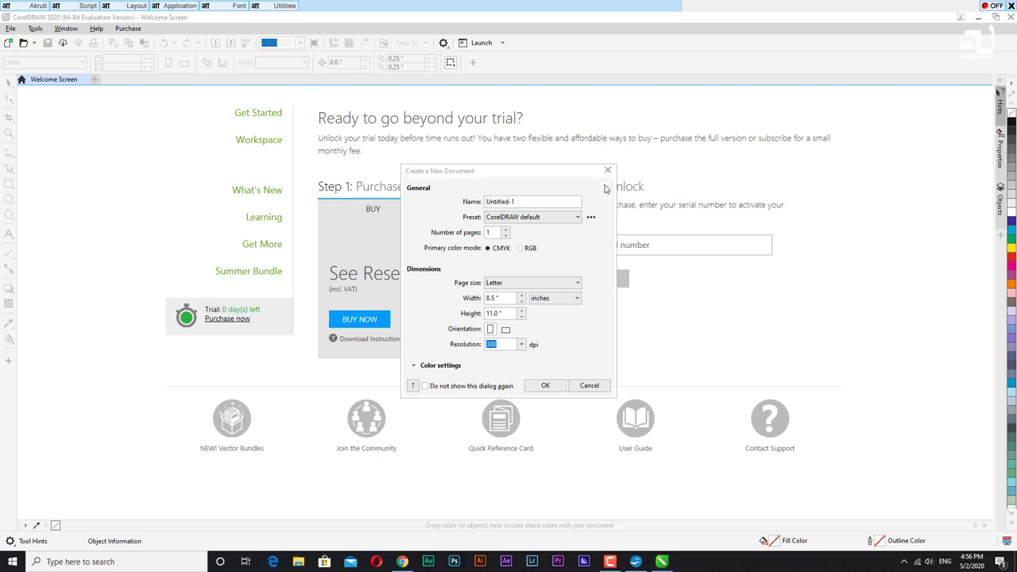
left_click(461, 201)
type("Akruti")
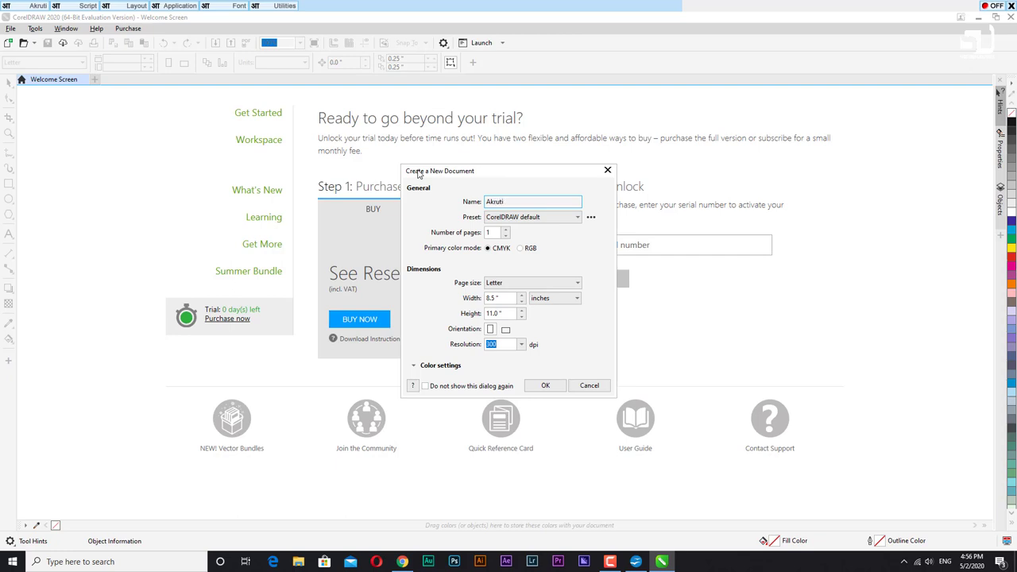
key("Return")
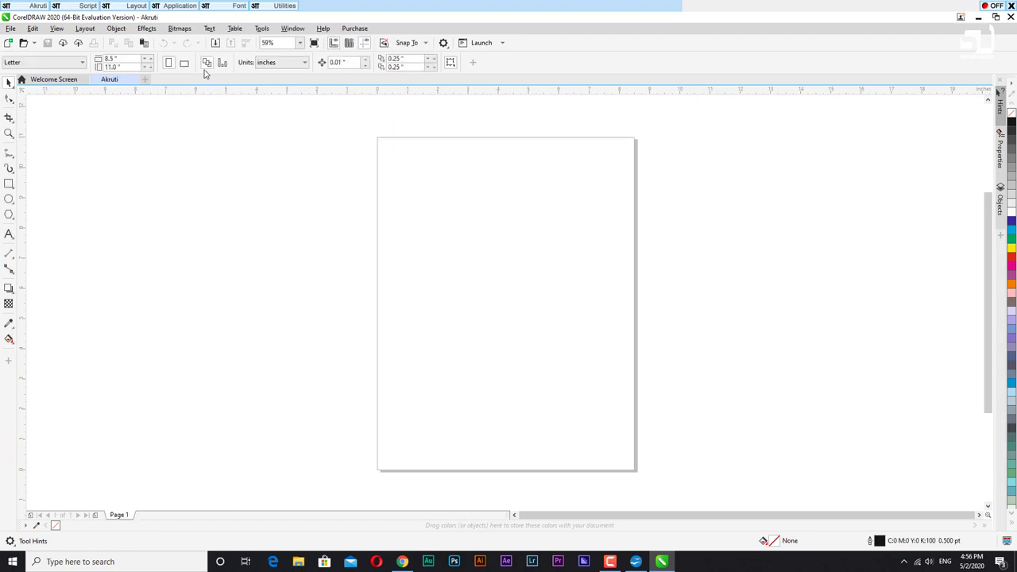
left_click(184, 62)
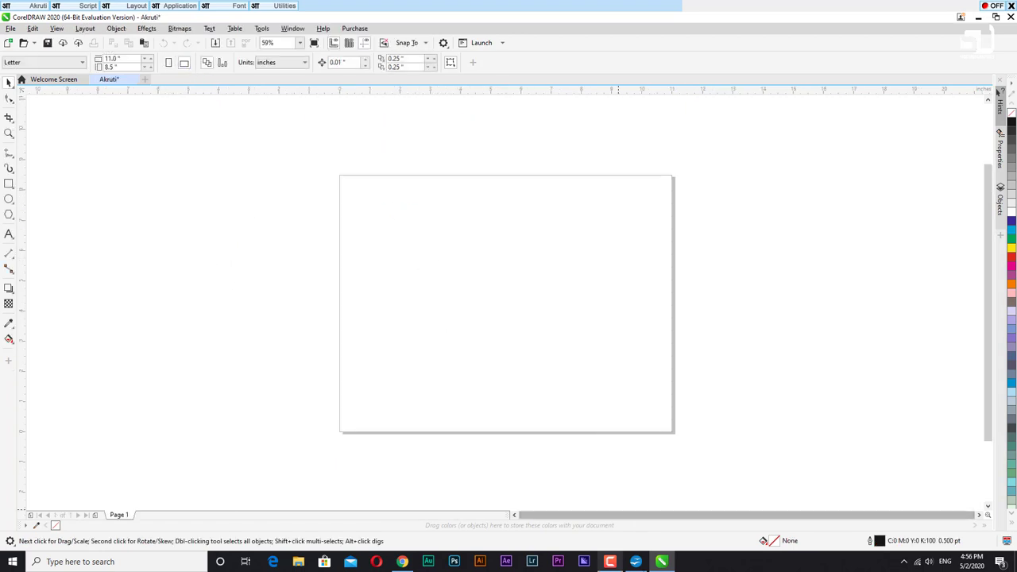
Paste the copied sentence as artistic text near the page's upper-left corner, maintaining fonts and formatting
left_click(9, 234)
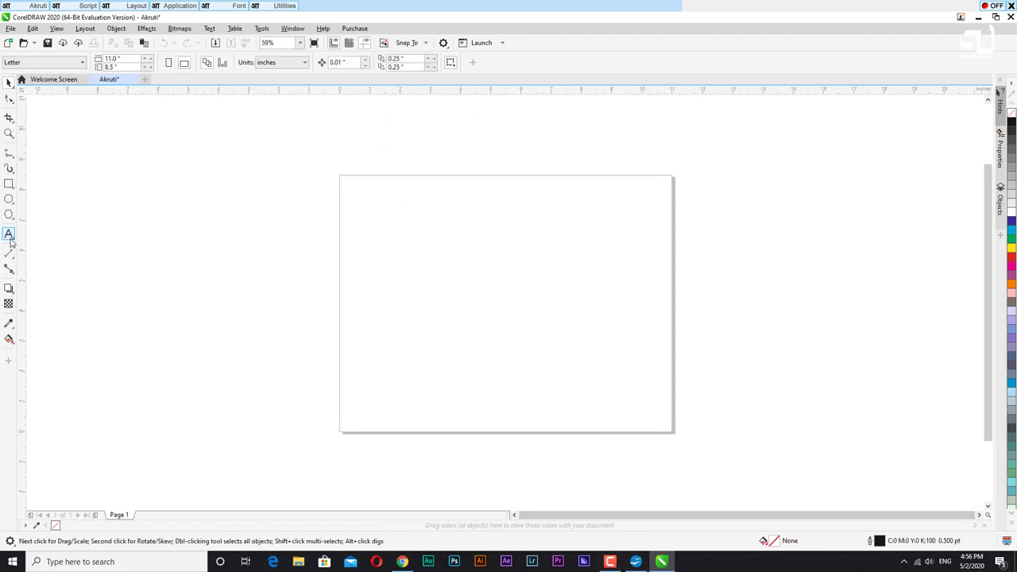
left_click(379, 217)
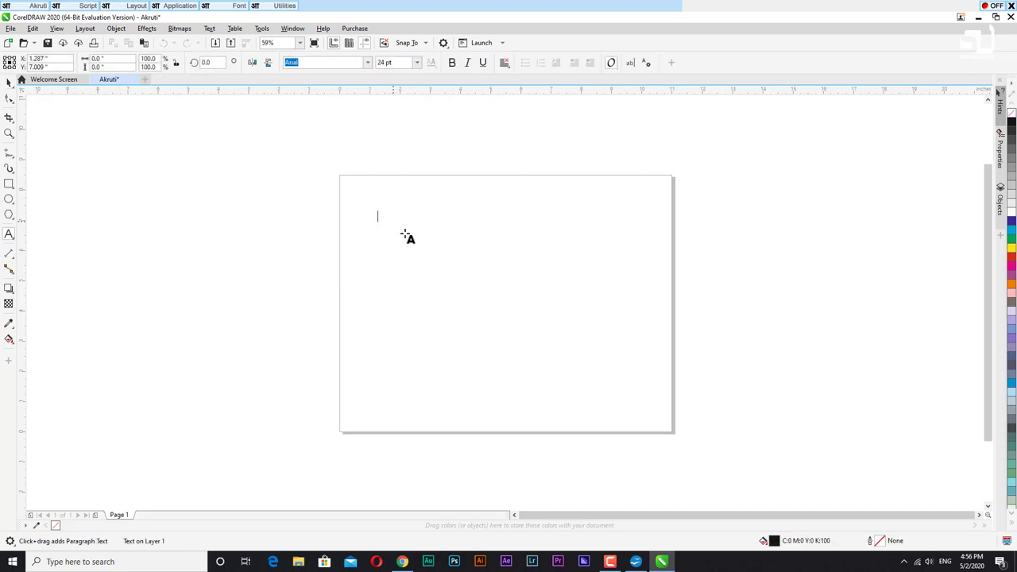
key("ctrl+v")
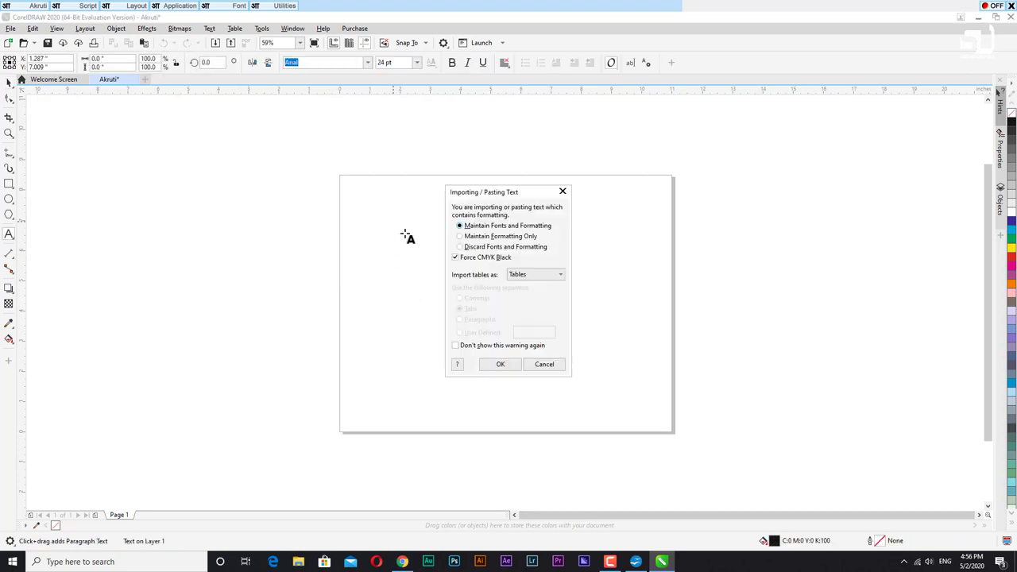
left_click(500, 365)
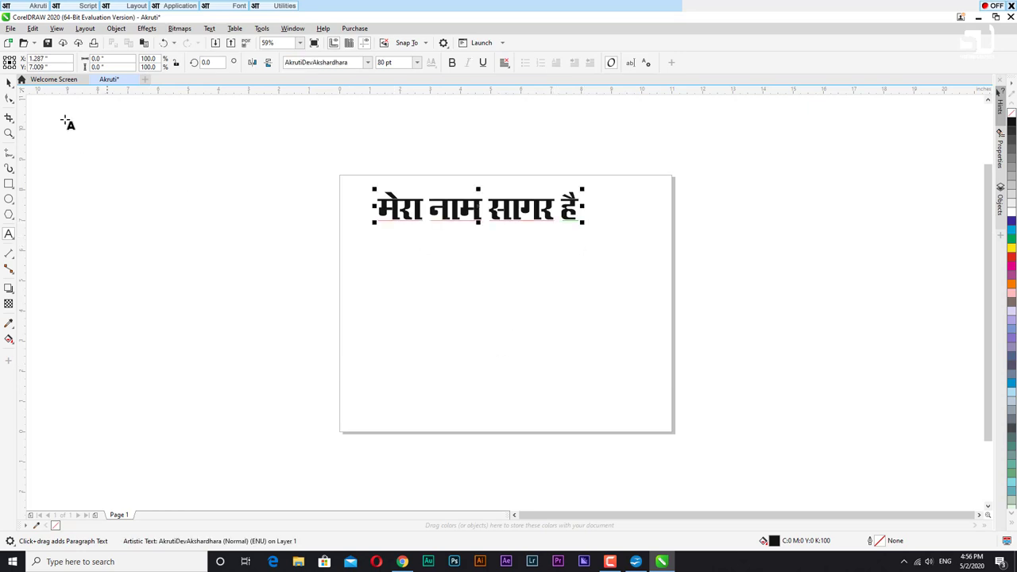
Change the pasted sentence's font to AkrutiDevAnjali with the whole text object selected
left_click(357, 62)
left_click(365, 63)
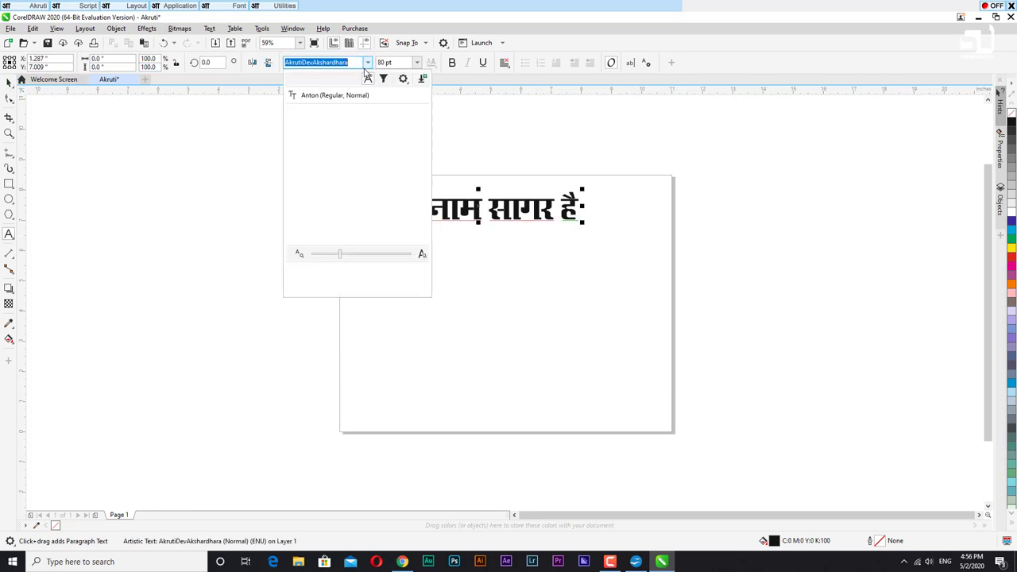
scroll(347, 235, "down", 3)
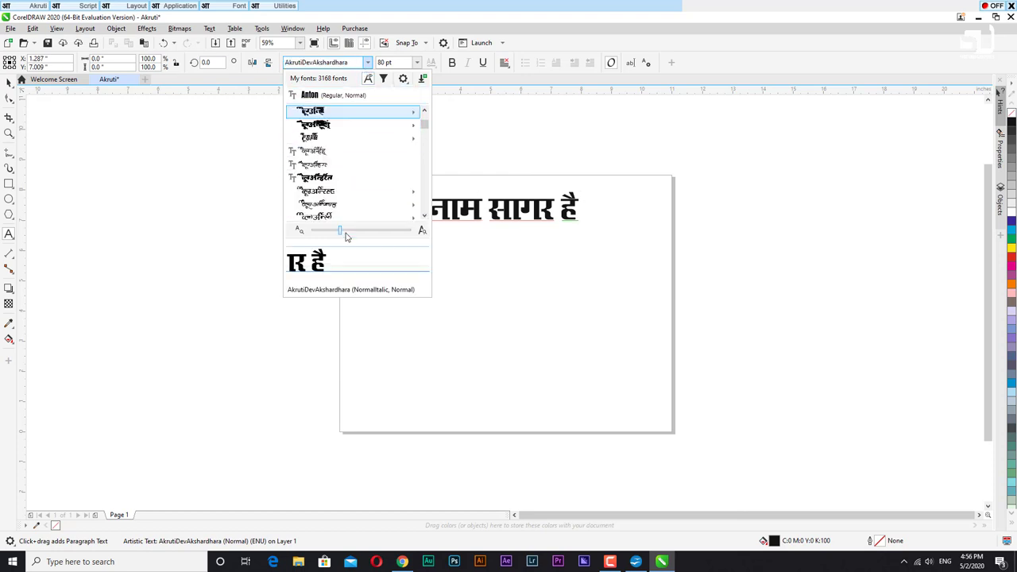
left_click(344, 181)
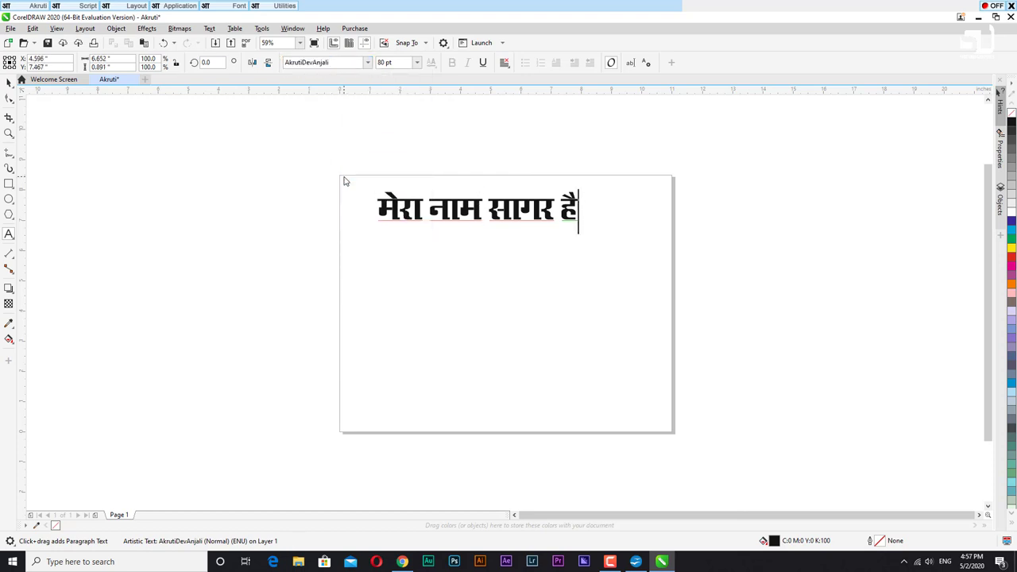
left_click(8, 82)
left_click(365, 65)
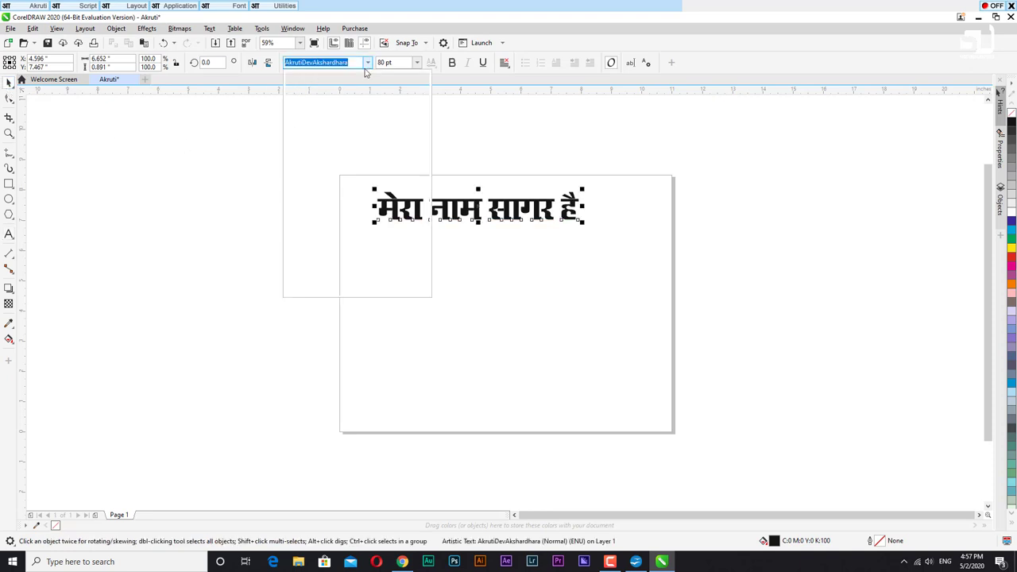
left_click(342, 176)
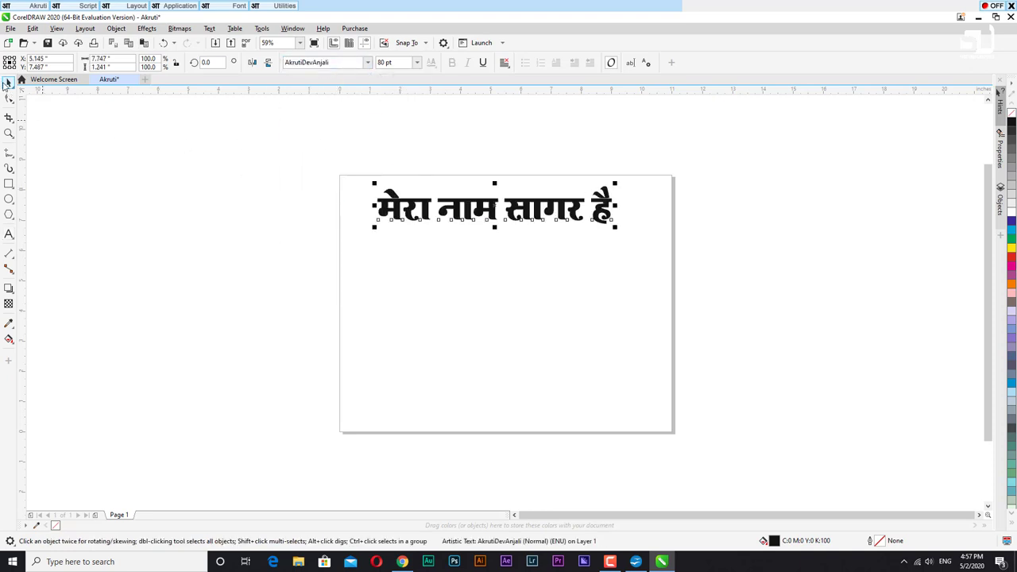
Turn Akruti typing back on while the sentence is open for editing, and reselect it as an object
scroll(517, 223, "up", 7)
scroll(517, 228, "down", 7)
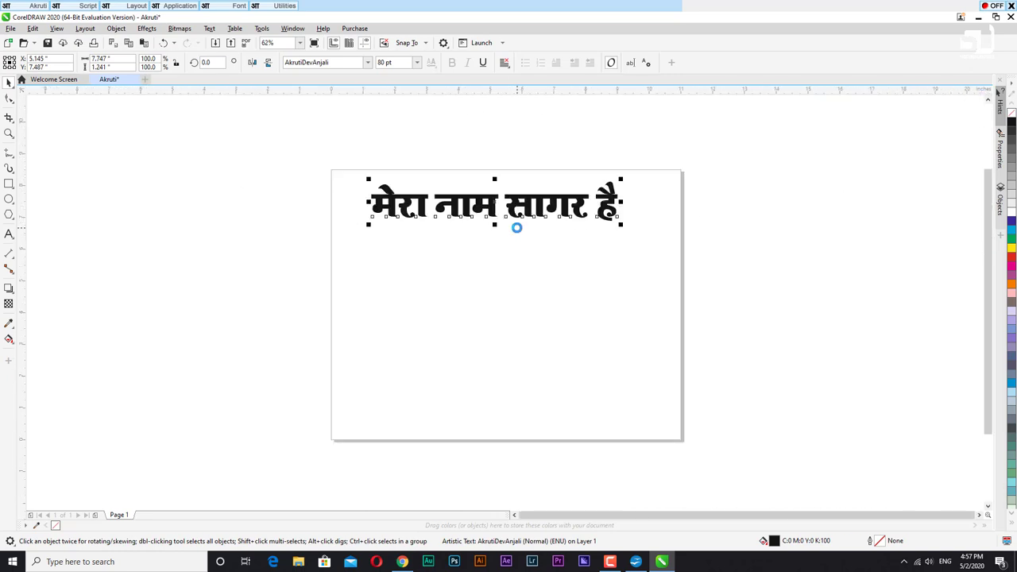
scroll(516, 228, "down", 1)
scroll(516, 229, "up", 1)
left_click(8, 235)
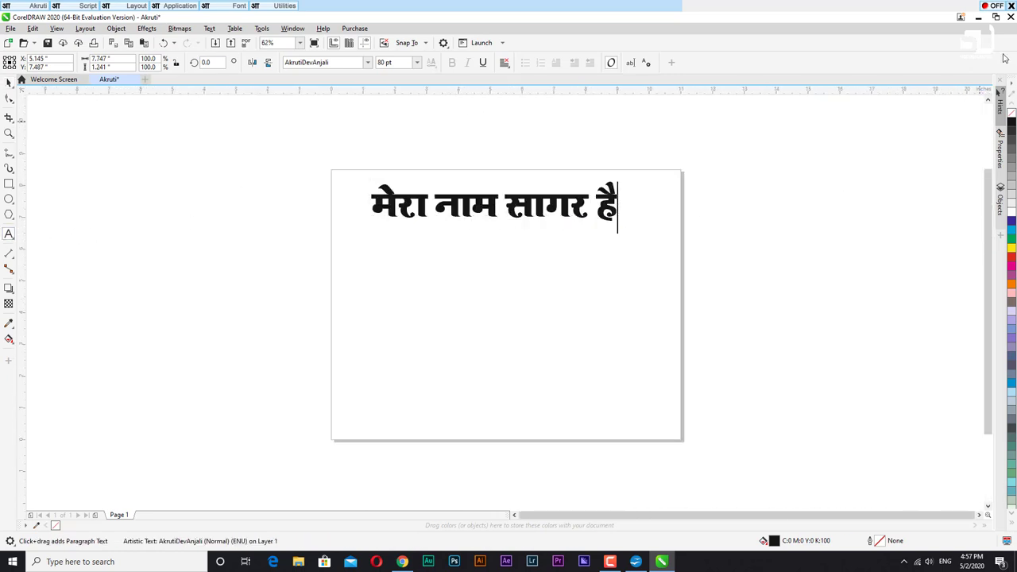
left_click(621, 208)
left_click(9, 81)
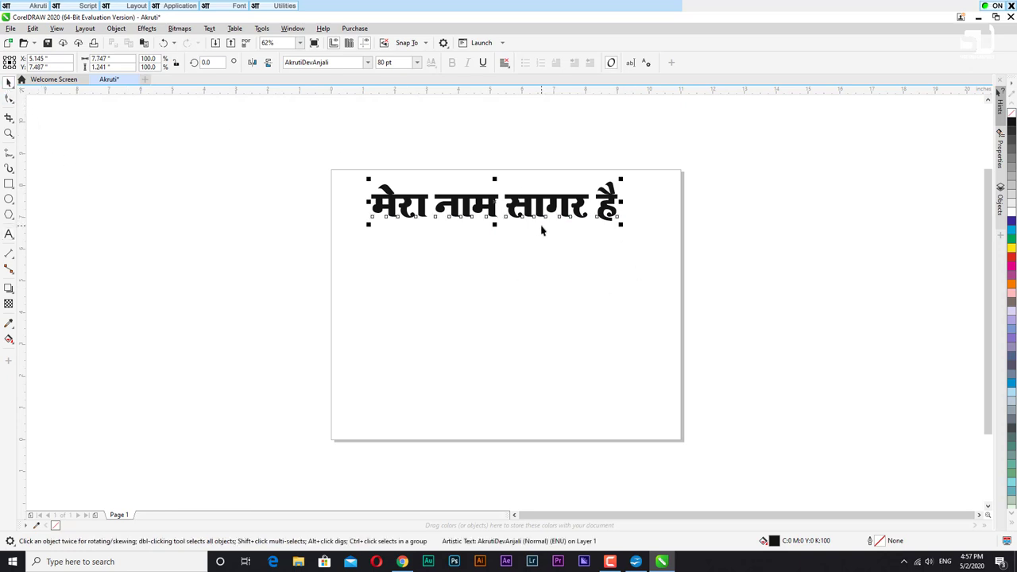
Switch to OpenOffice Writer, select the whole sentence, and review Akruti's toggle-key and script options, keeping Marathi as the script
left_click(635, 559)
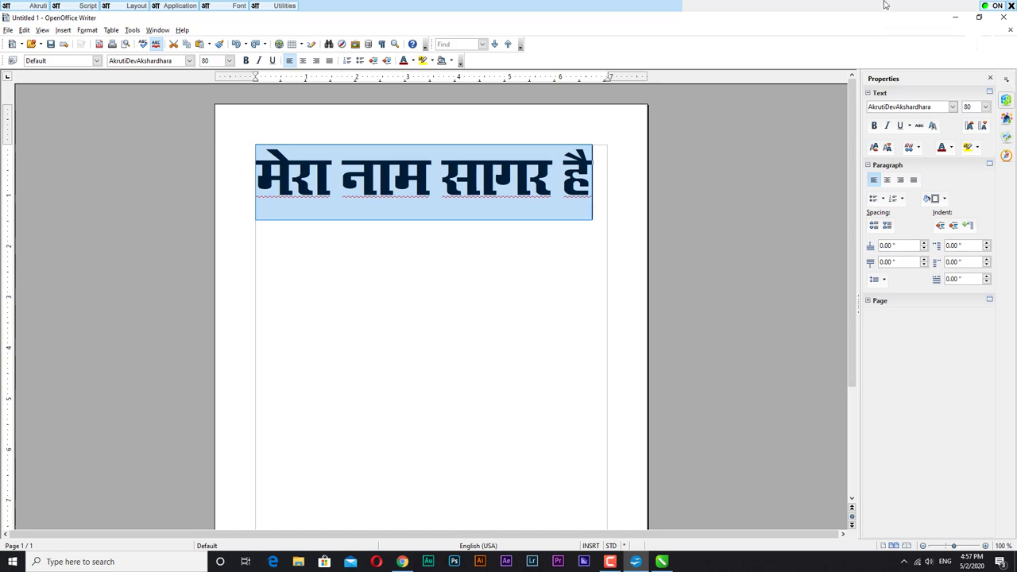
key("Right")
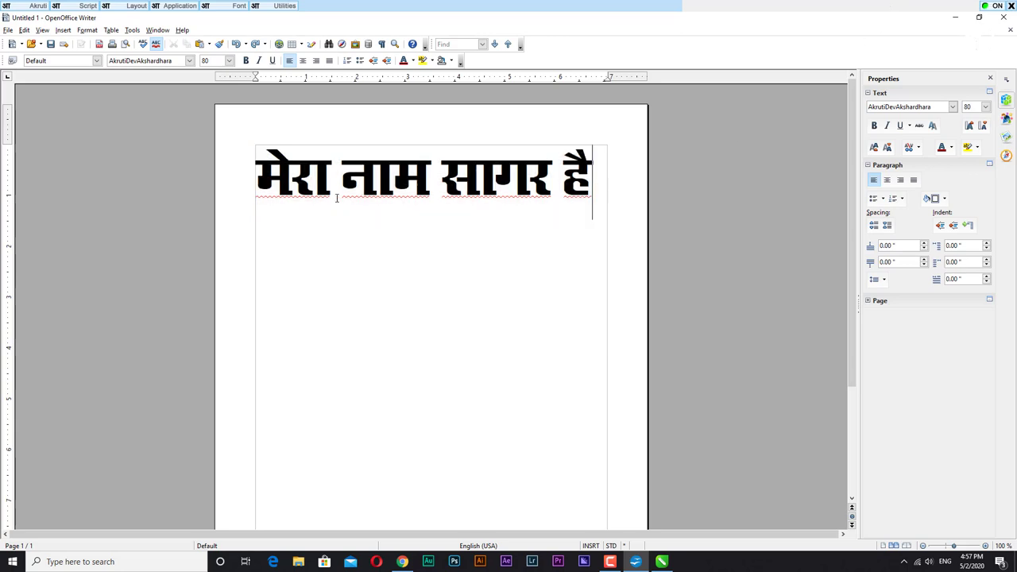
key("ctrl+a")
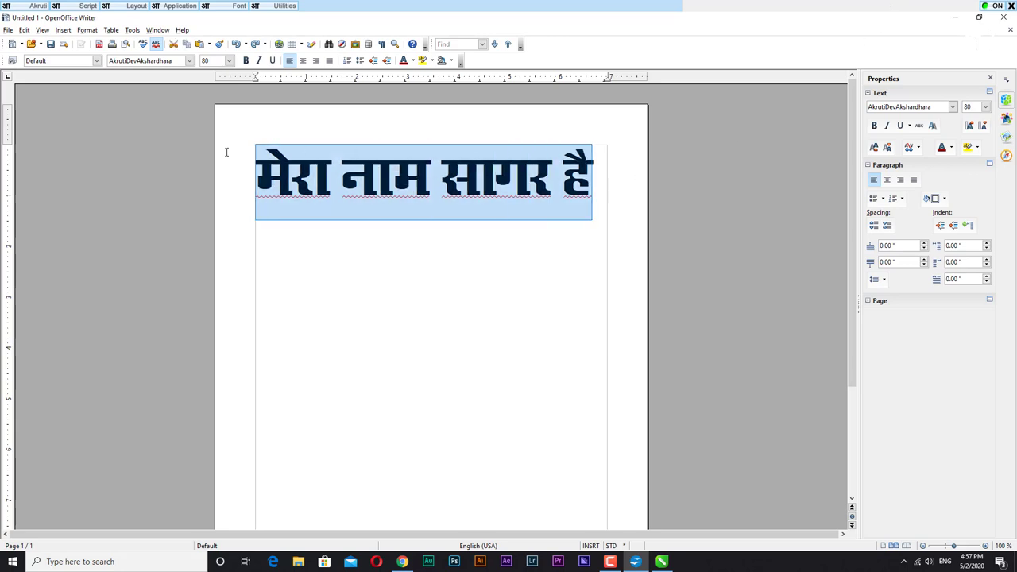
left_click(36, 10)
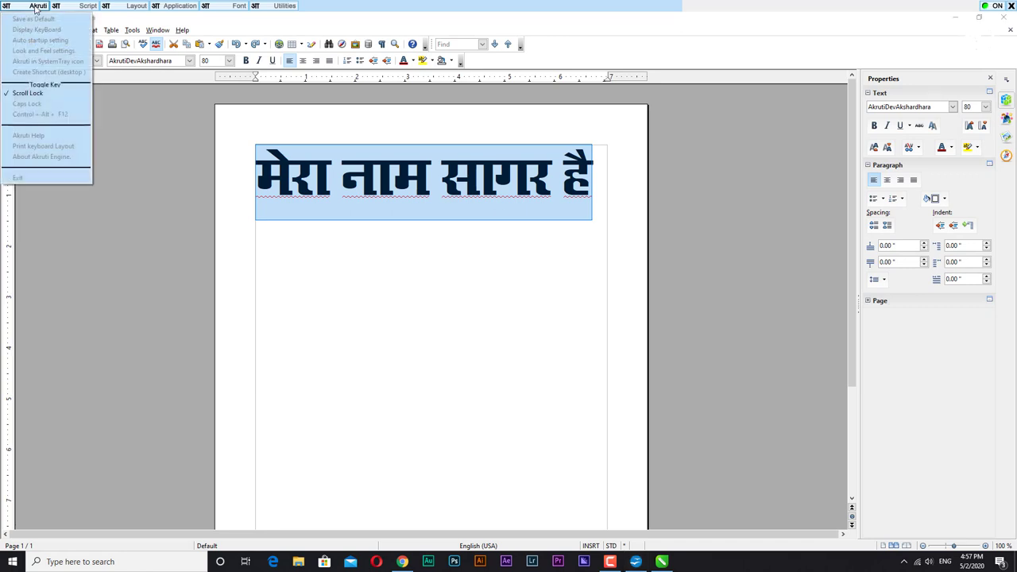
left_click(6, 9)
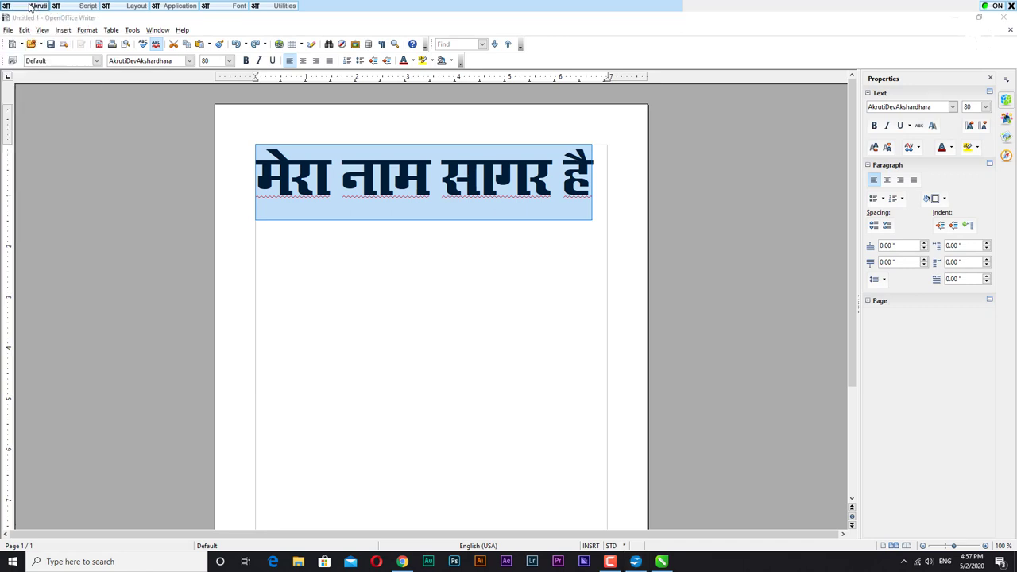
left_click(73, 9)
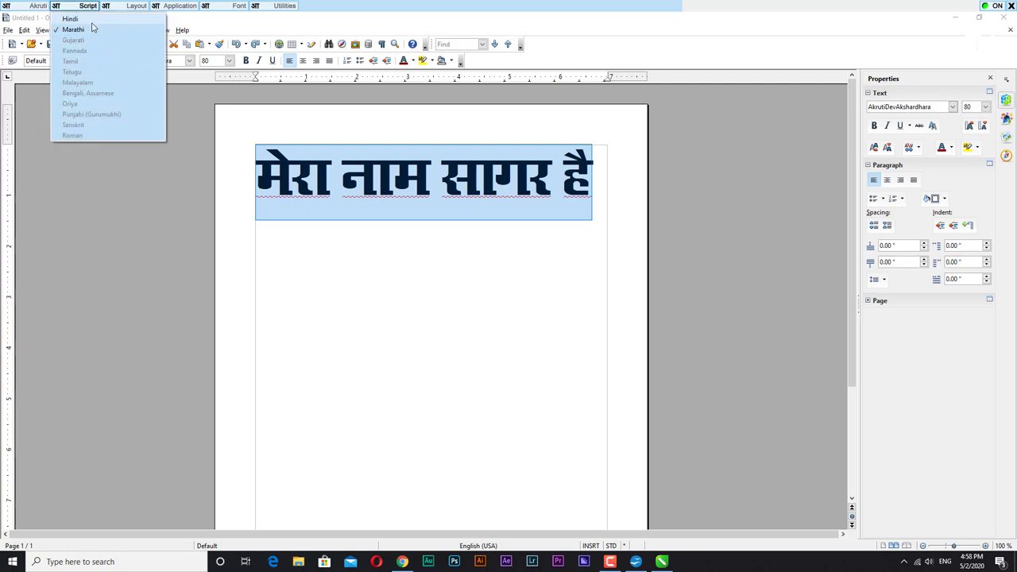
left_click(94, 29)
left_click(84, 8)
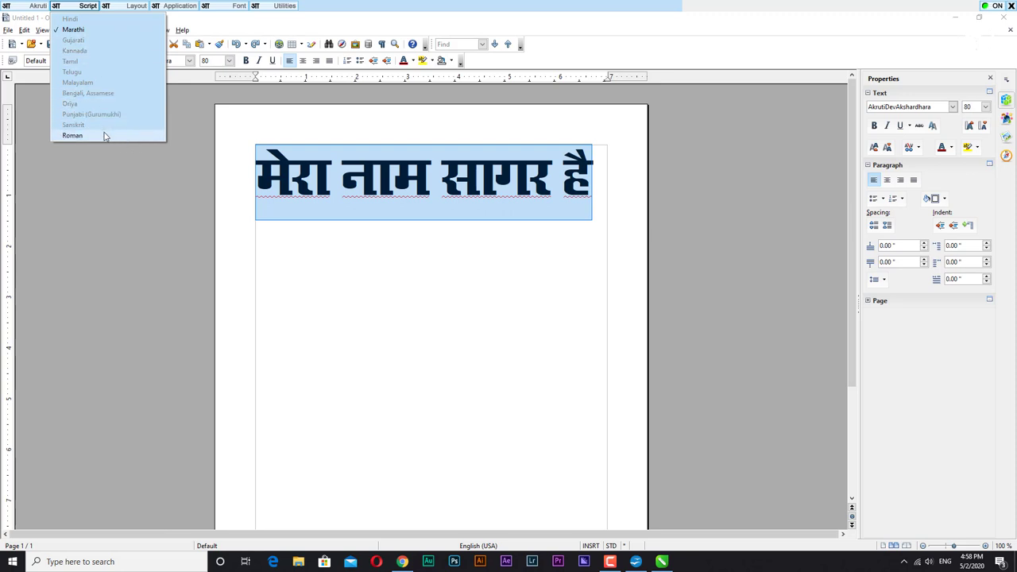
Review Akruti's keyboard layout, application, font and utility options, and deselect the sentence
left_click(123, 6)
left_click(123, 6)
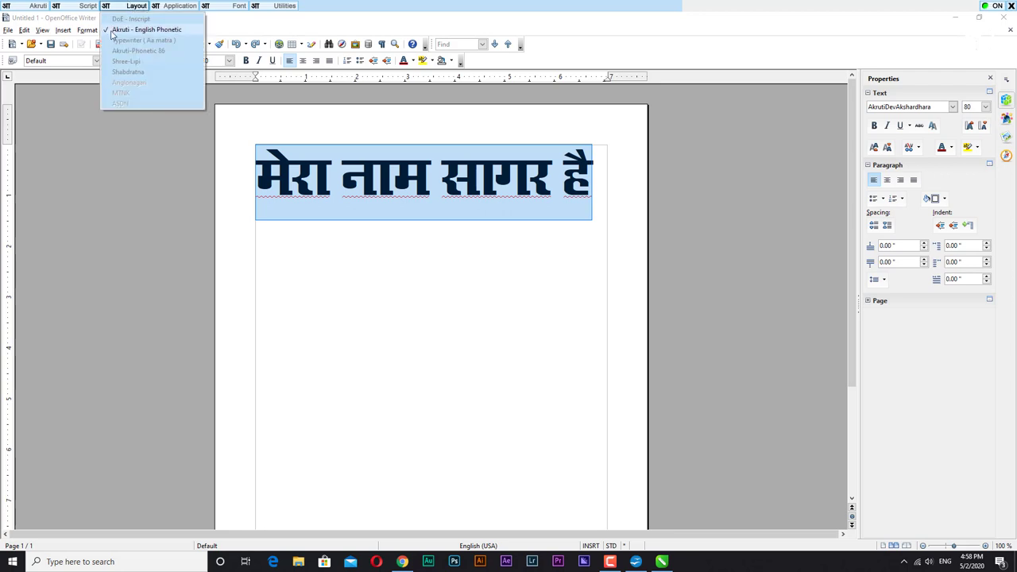
left_click(189, 8)
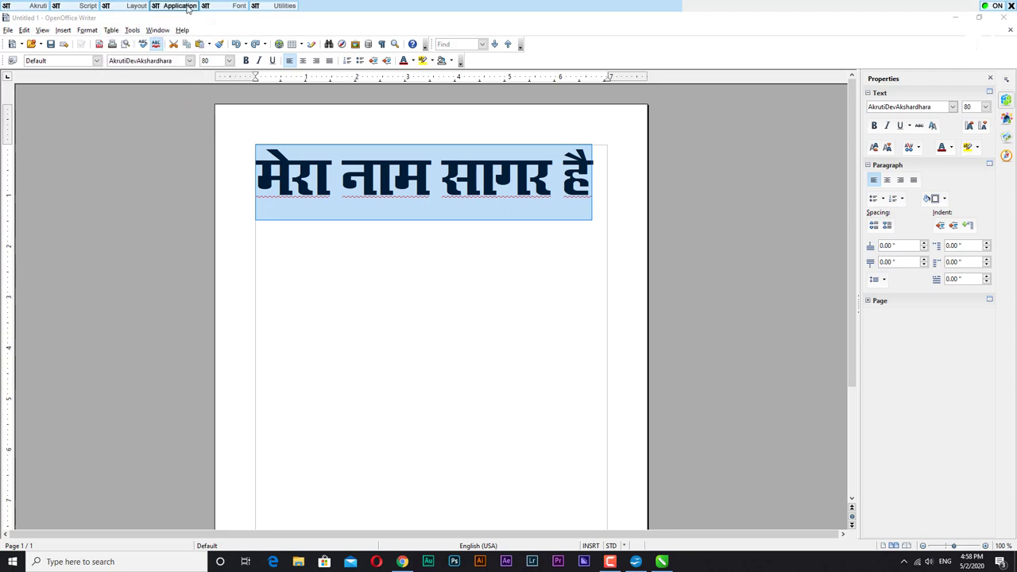
left_click(189, 8)
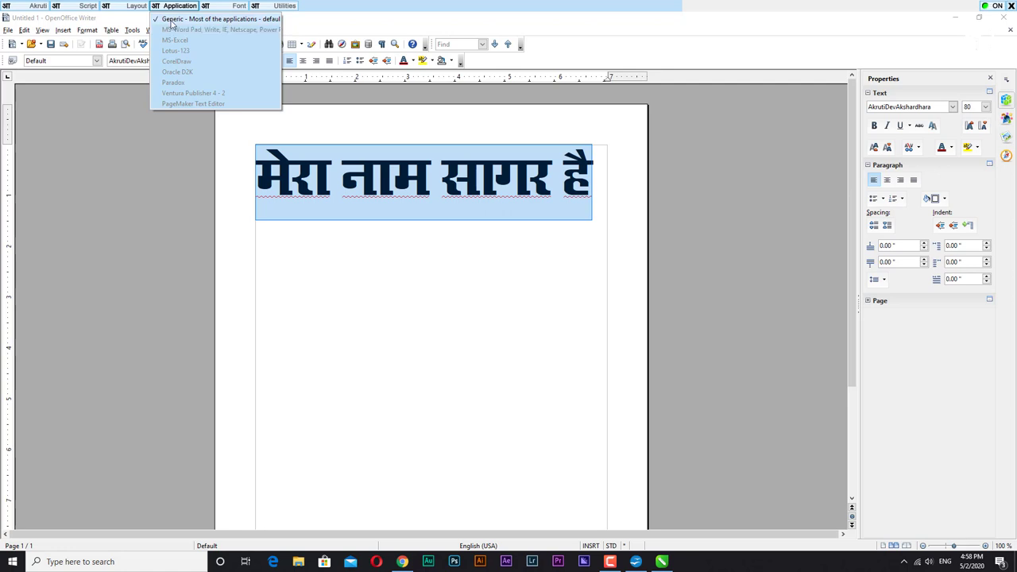
left_click(226, 6)
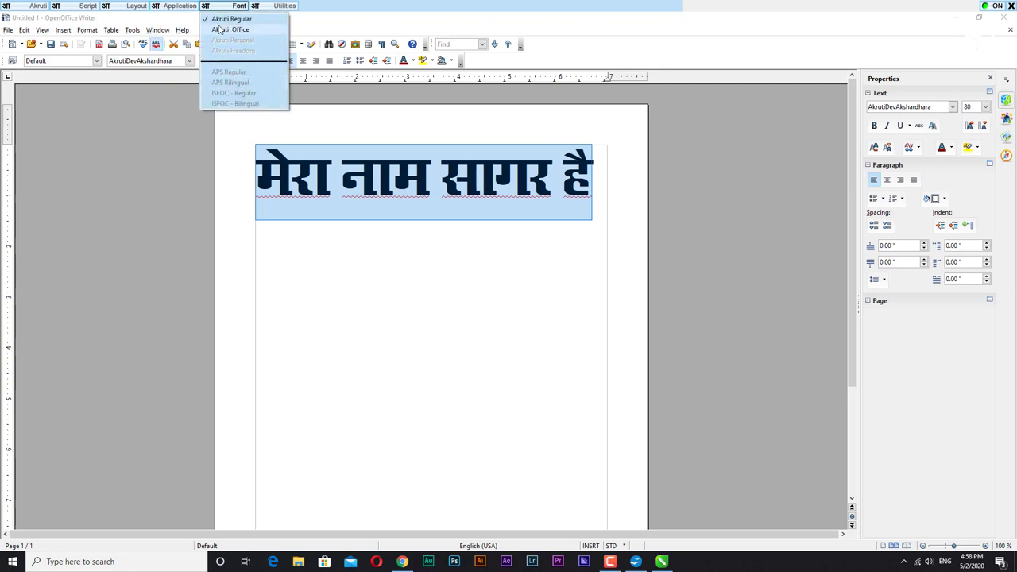
mouse_move(257, 8)
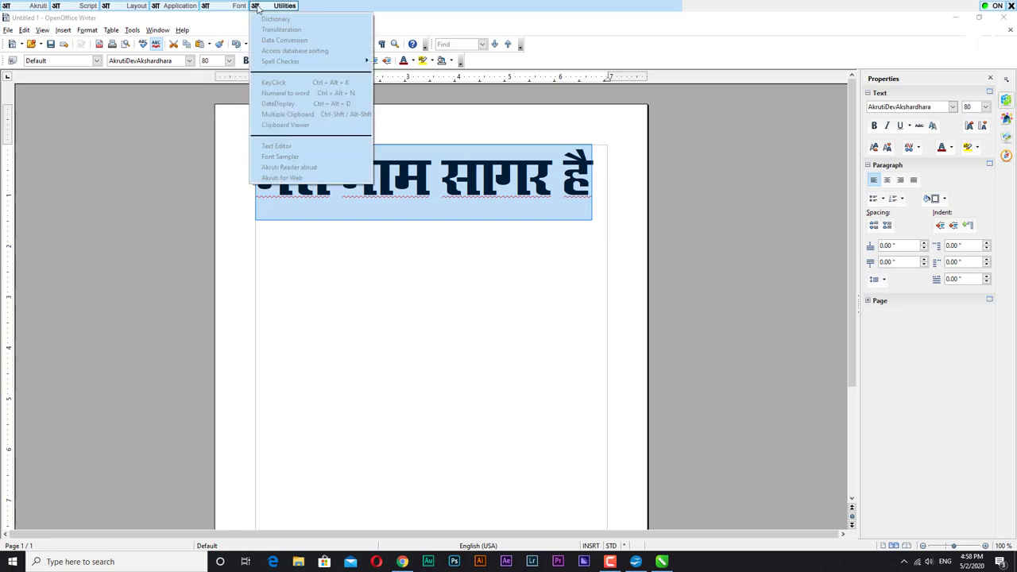
left_click(596, 177)
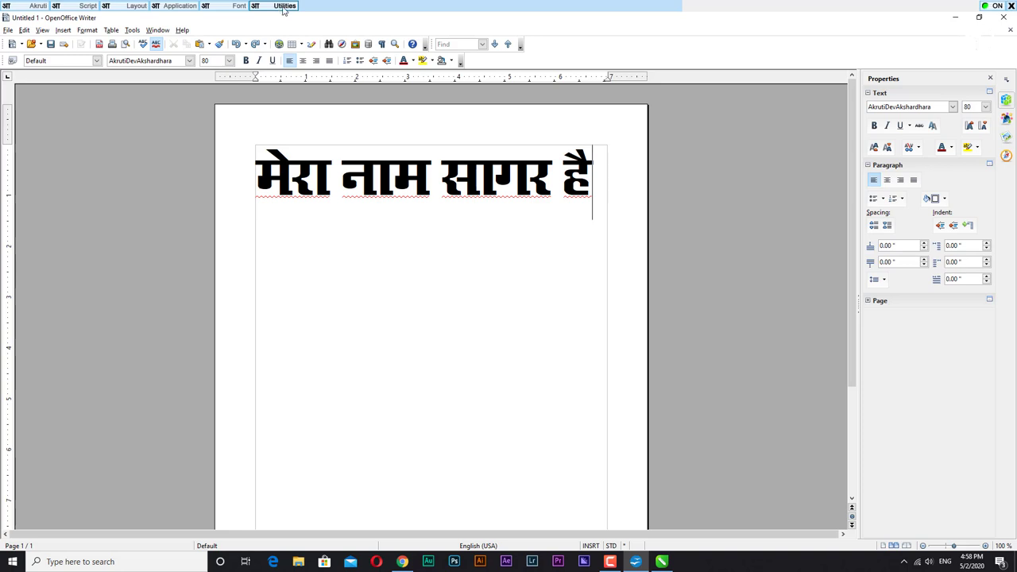
Turn Akruti typing off and back on, and place the text cursor at the sentence's end
left_click(995, 6)
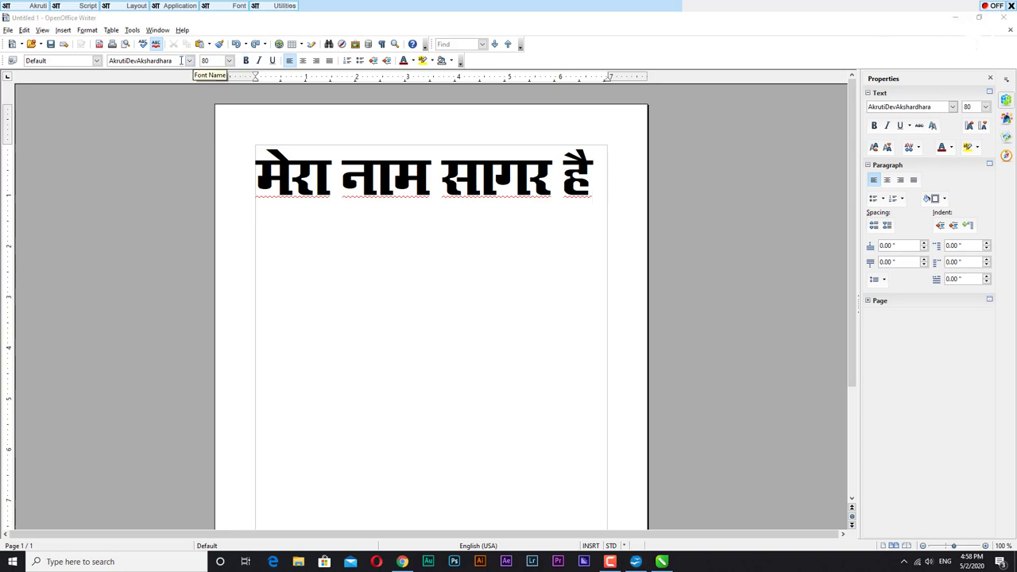
left_click(180, 60)
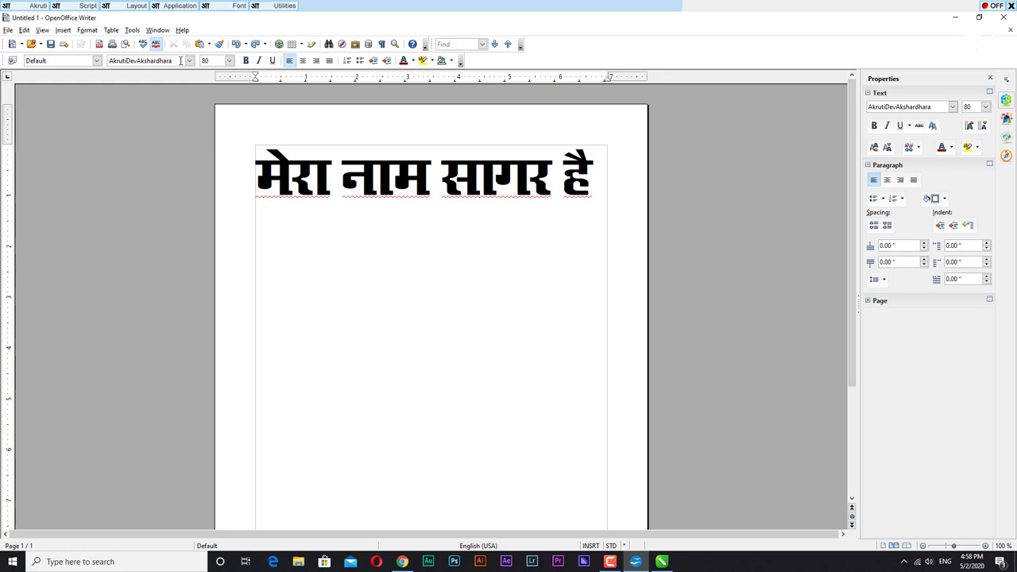
left_click(991, 6)
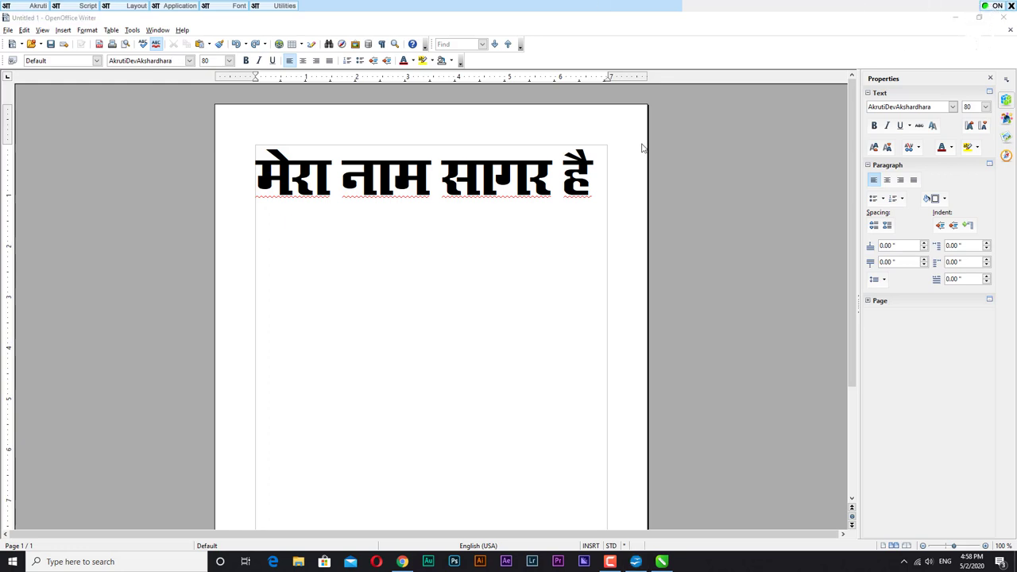
left_click(594, 176)
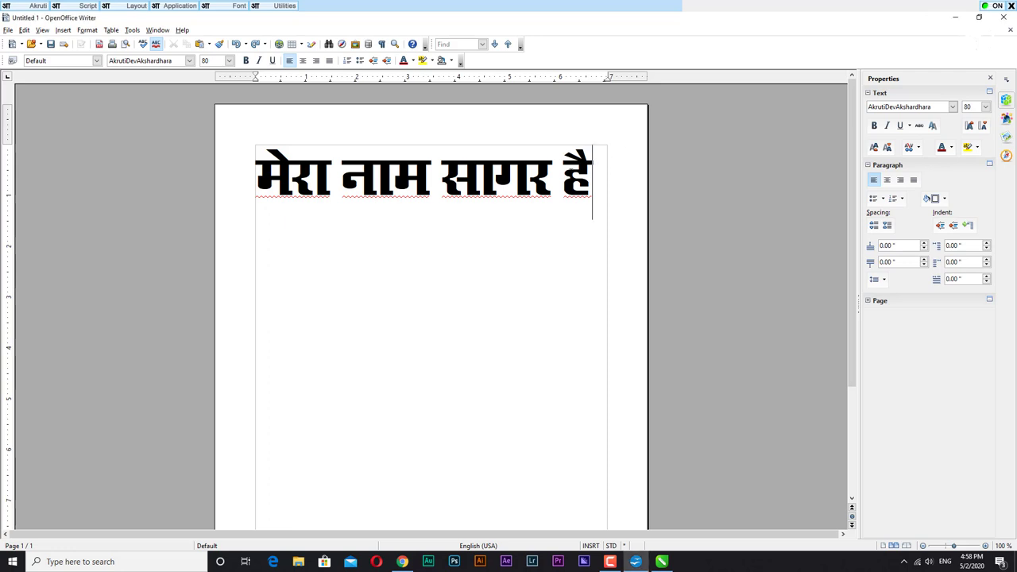
Minimize Writer, close CorelDRAW, and launch Photoshop from the installed programs
left_click(955, 17)
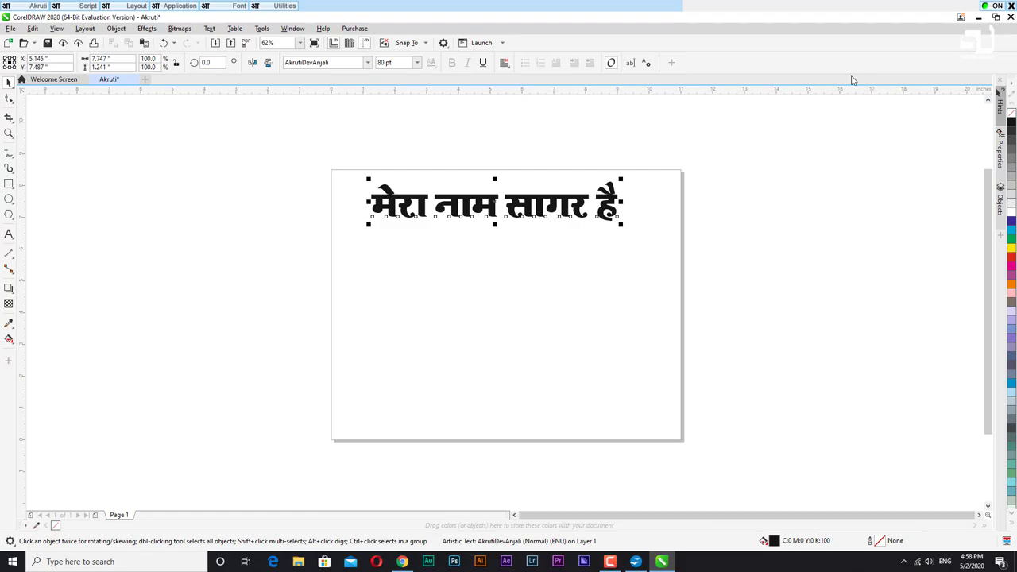
left_click(965, 18)
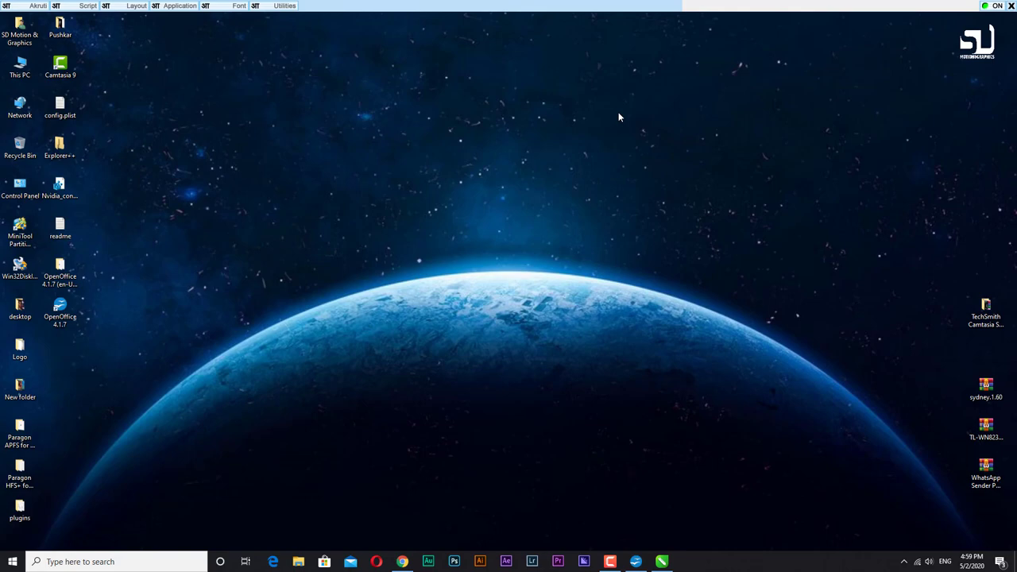
left_click(666, 561)
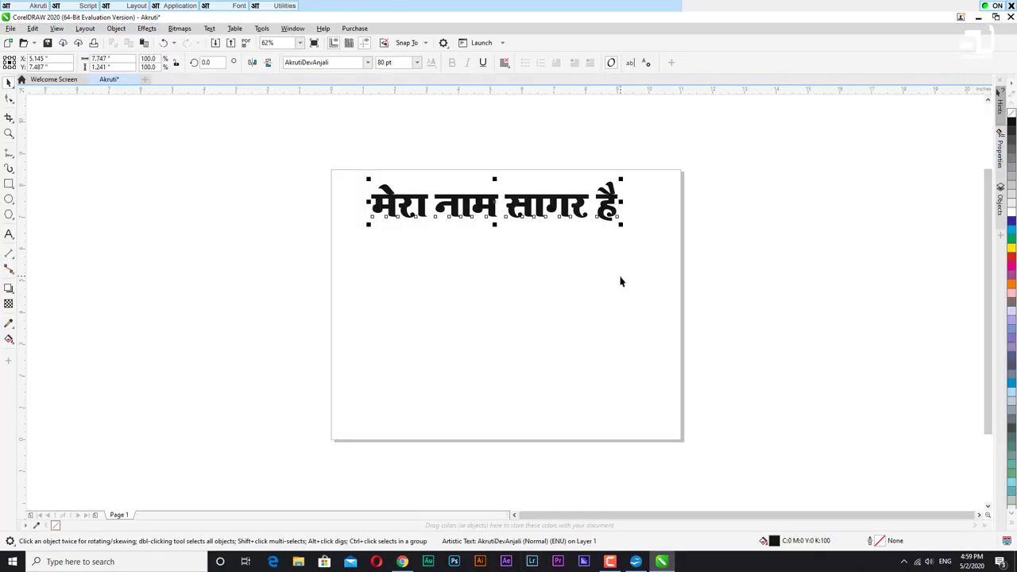
left_click(1012, 19)
left_click(509, 310)
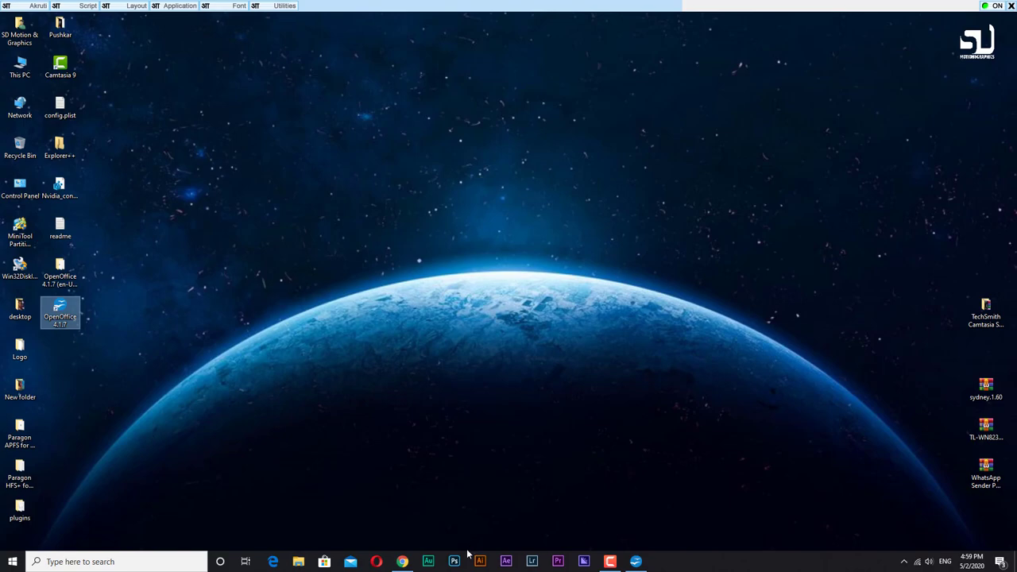
key("super")
scroll(111, 354, "down", 5)
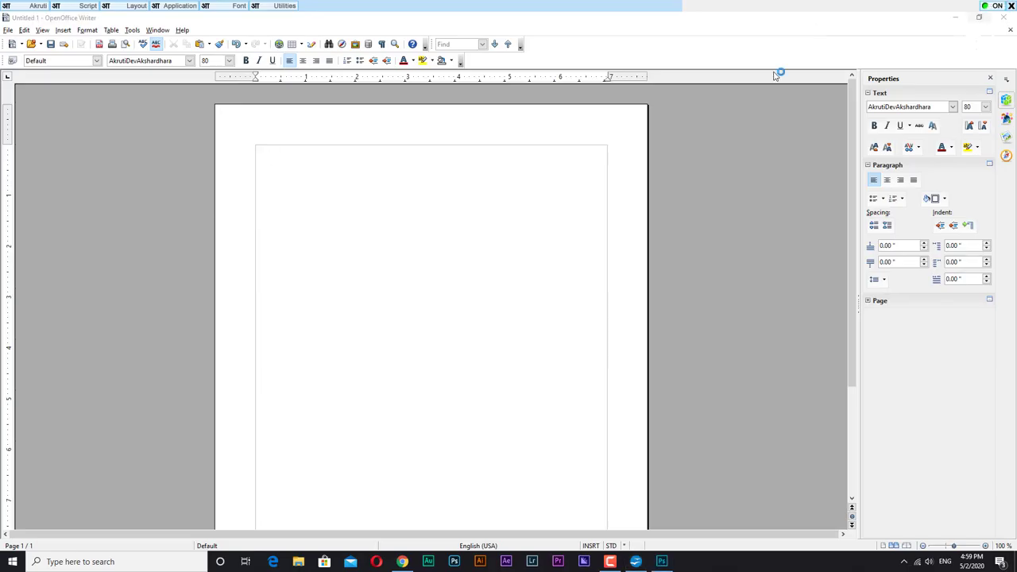
In the Writer document, replace the old sentence with the word "प्लिज" and begin a second word with "स"
type("ki")
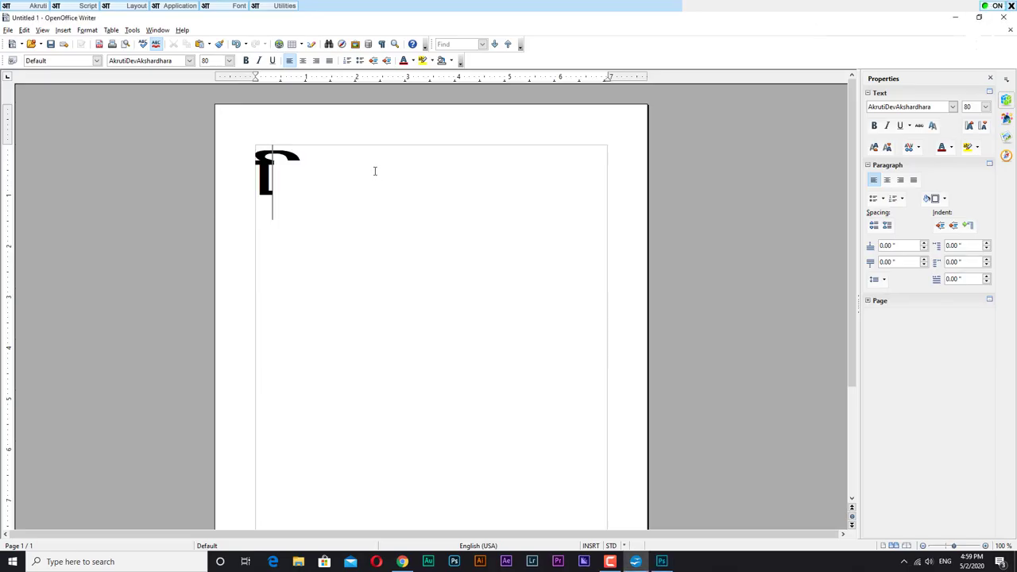
key("BackSpace")
type("plijM s")
key("BackSpace")
key("BackSpace")
key("BackSpace")
type("s")
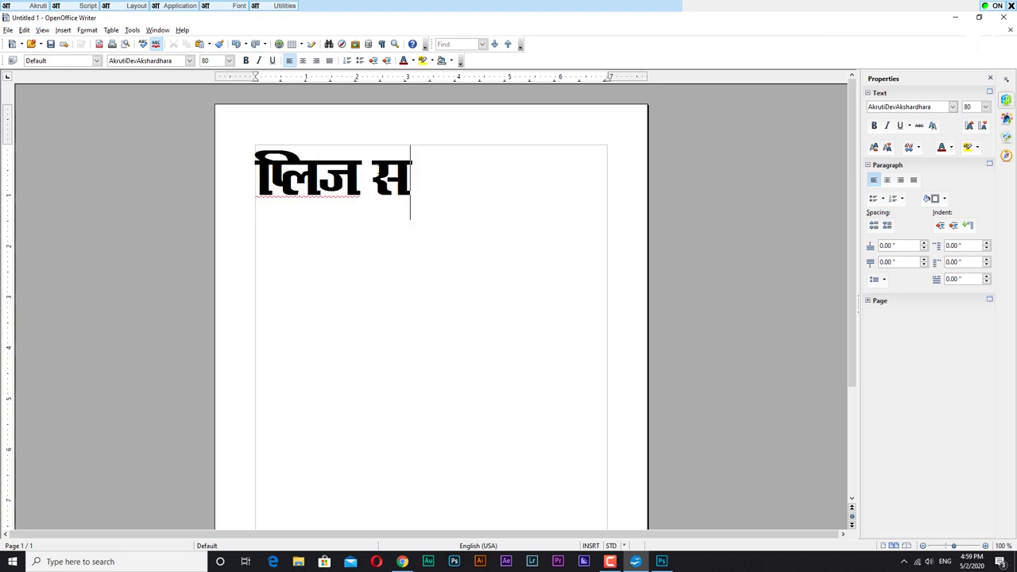
Extend the second word to "सबस्क्राब", correcting the conjunct "स्क्र"
type("bsk")
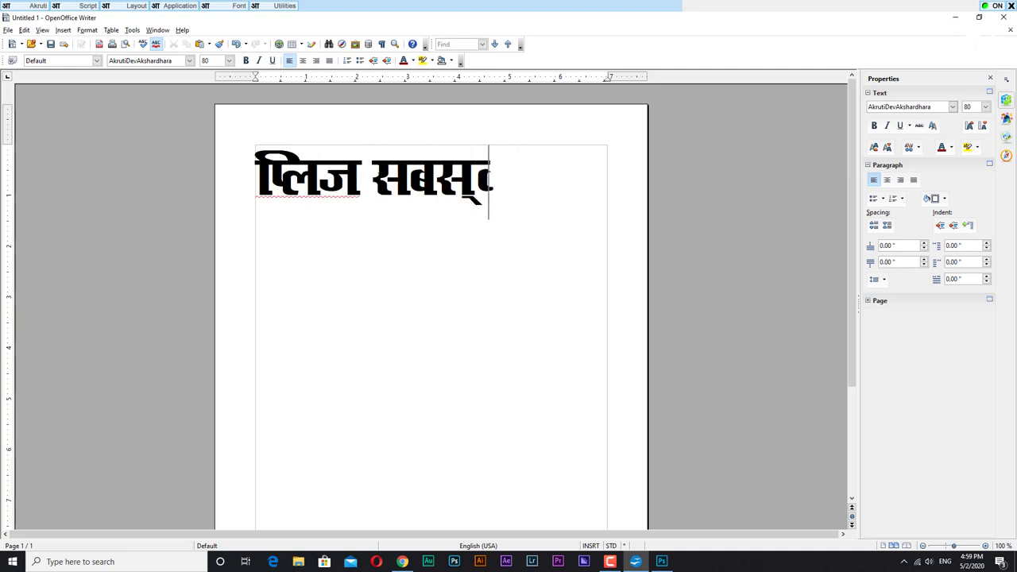
key("BackSpace")
type("kk")
key("BackSpace")
key("BackSpace")
key("BackSpace")
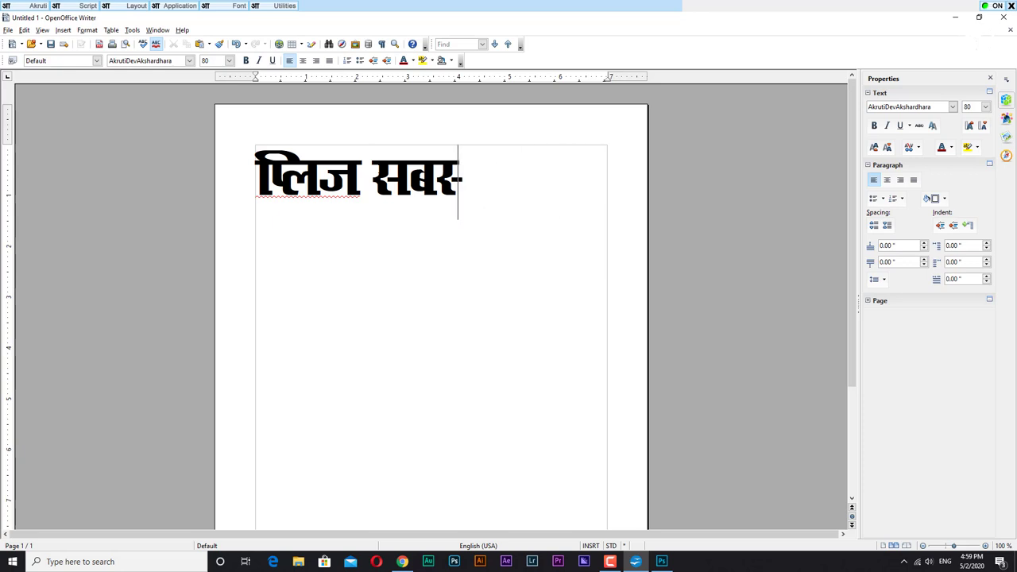
type("ku")
key("BackSpace")
type("r")
key("BackSpace")
key("BackSpace")
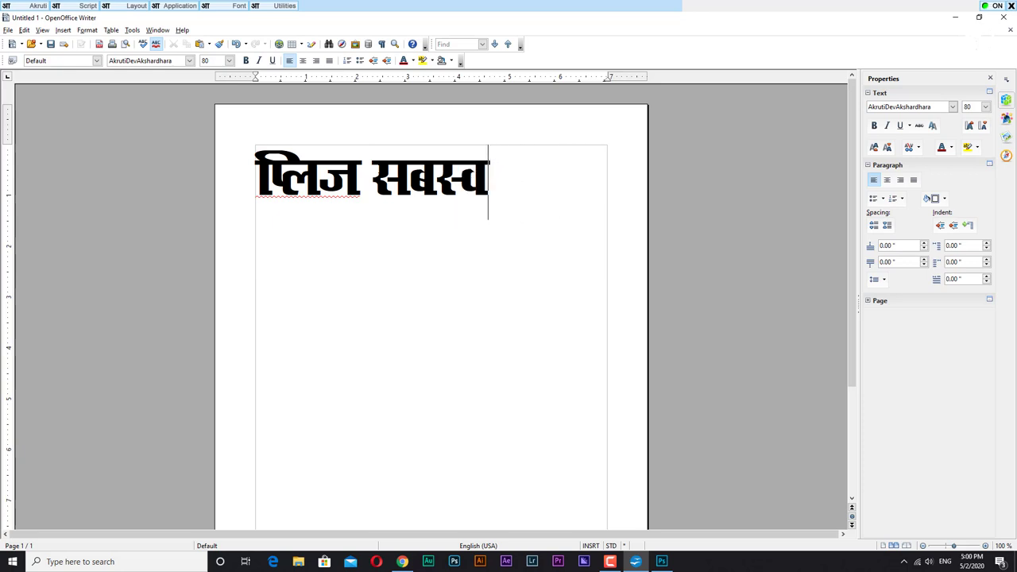
type("kkr")
key("Left")
key("Left")
key("Left")
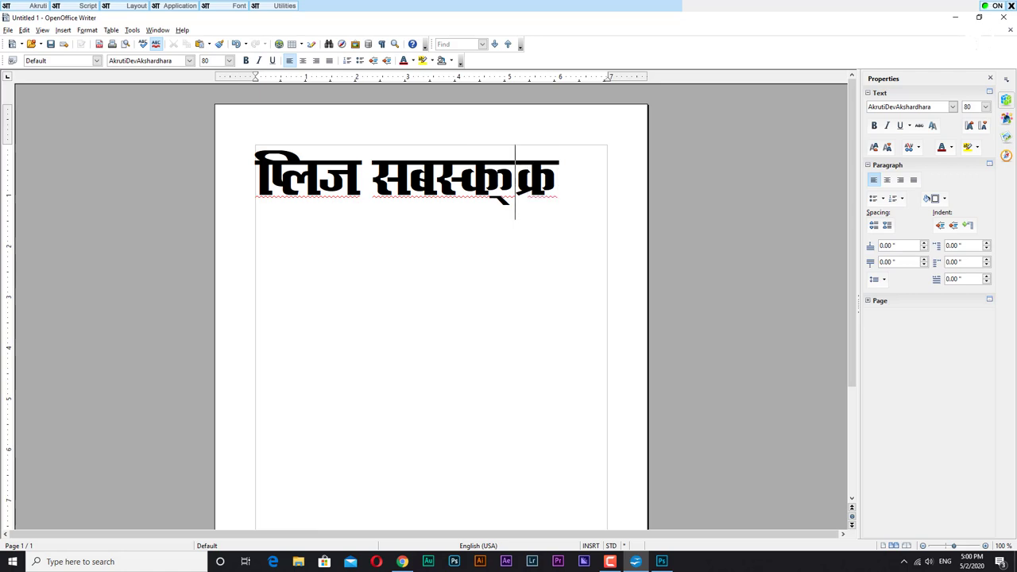
key("BackSpace")
type("ab")
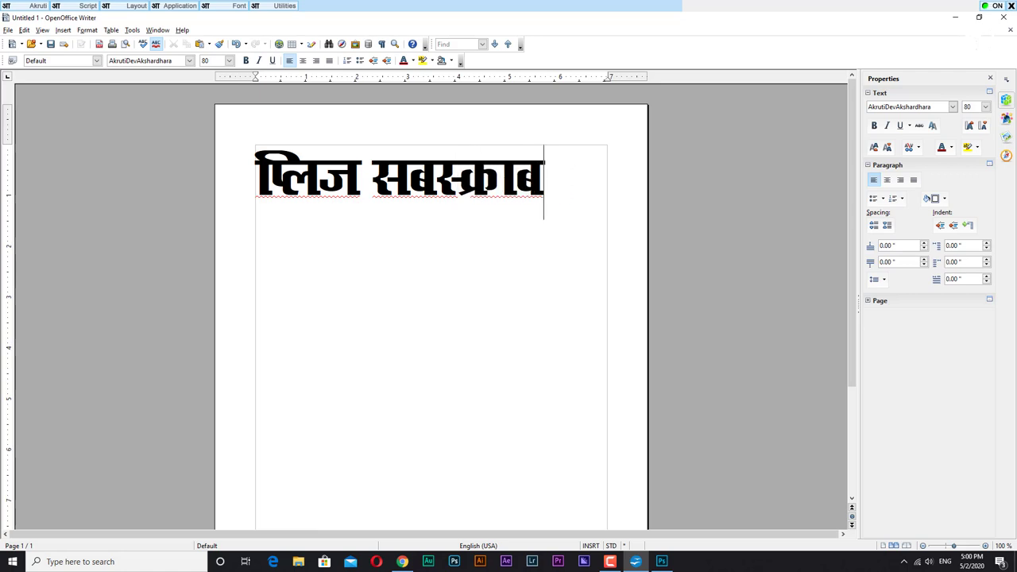
Remove the final "ब" and try out various Akruti characters after "सबस्क्रा" to find the letter "इ"
type("i")
key("BackSpace")
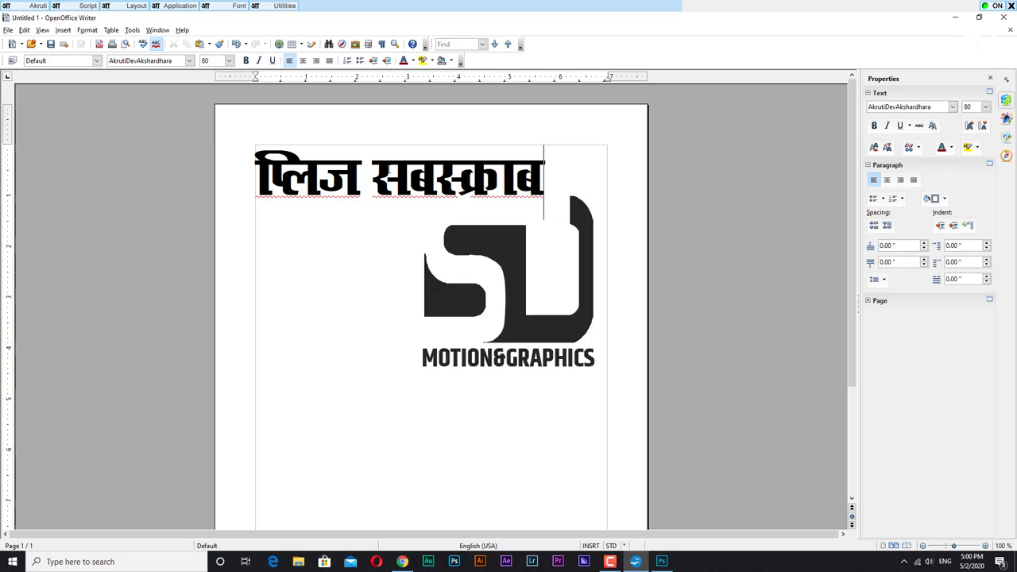
type("a")
key("BackSpace")
key("BackSpace")
type("ier")
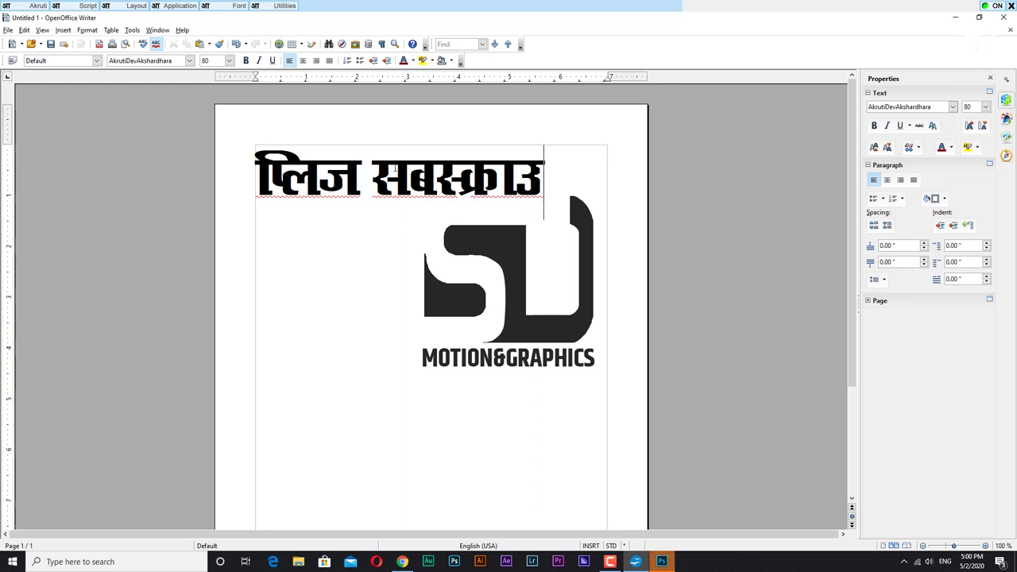
type("tyuiopdDT ;kjh")
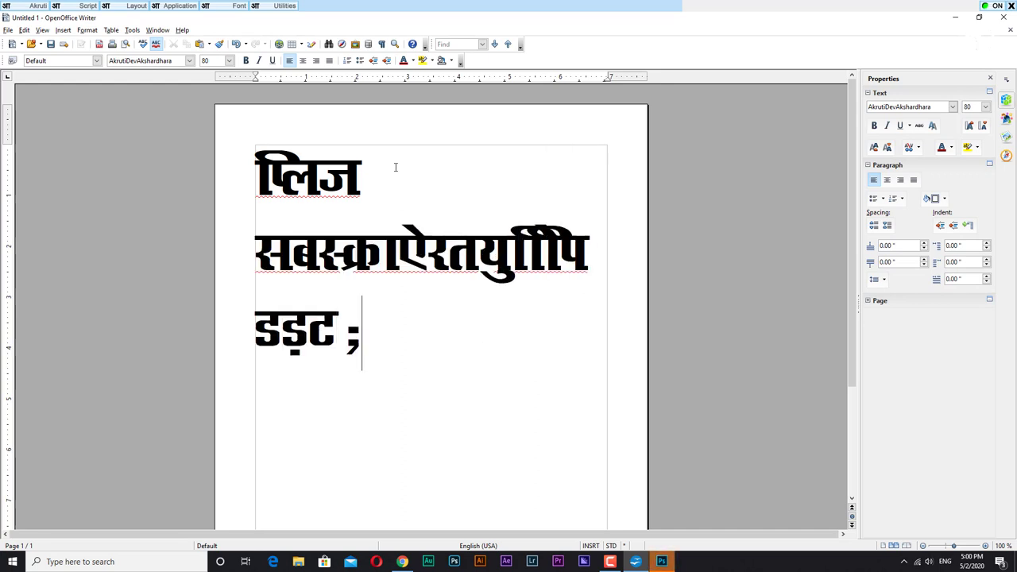
type("jhggfdsa")
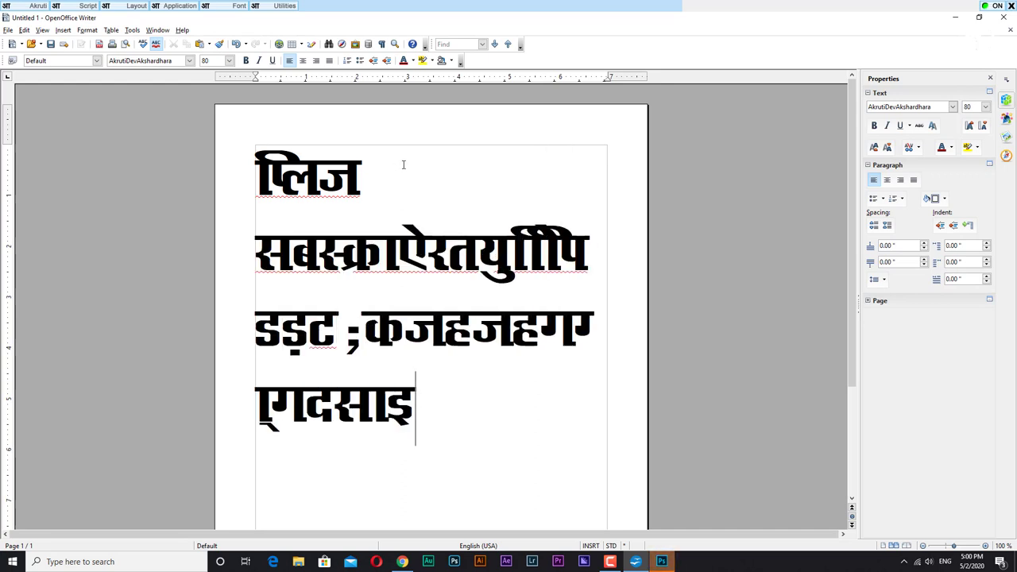
Delete the trial characters between "सबस्क्रा" and "इ", and add "ब" to complete the line as "प्लिज सबस्क्राइब"
key("BackSpace")
key("BackSpace")
key("BackSpace")
key("BackSpace")
key("BackSpace")
key("BackSpace")
key("BackSpace")
key("BackSpace")
key("BackSpace")
key("BackSpace")
key("BackSpace")
key("BackSpace")
key("BackSpace")
key("BackSpace")
key("BackSpace")
key("BackSpace")
key("BackSpace")
key("BackSpace")
key("BackSpace")
key("BackSpace")
key("BackSpace")
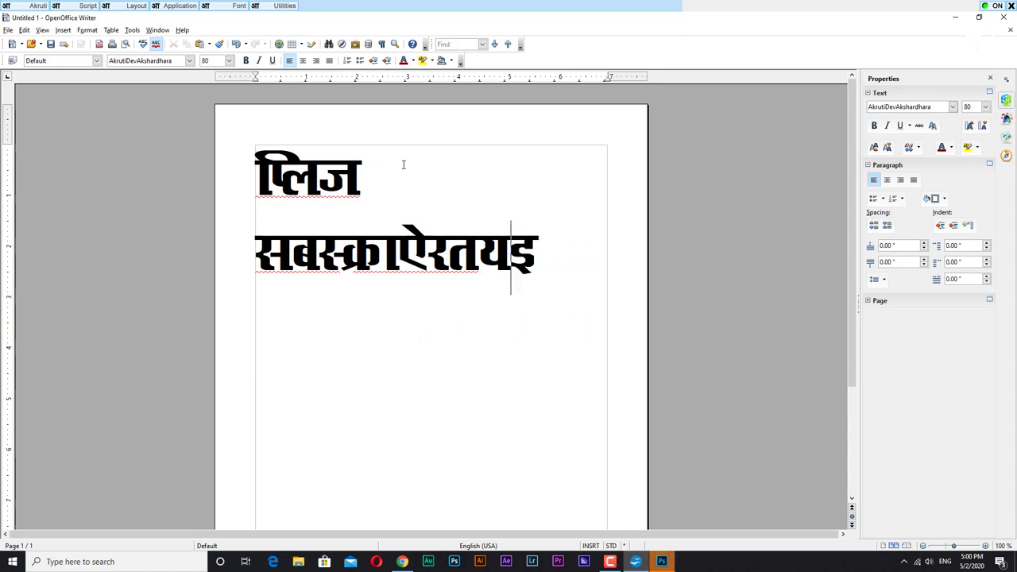
key("BackSpace")
type("b")
Add the words "माय चैनल" on a second line below "प्लिज सबस्क्राइब"
key("Return")
type("may")
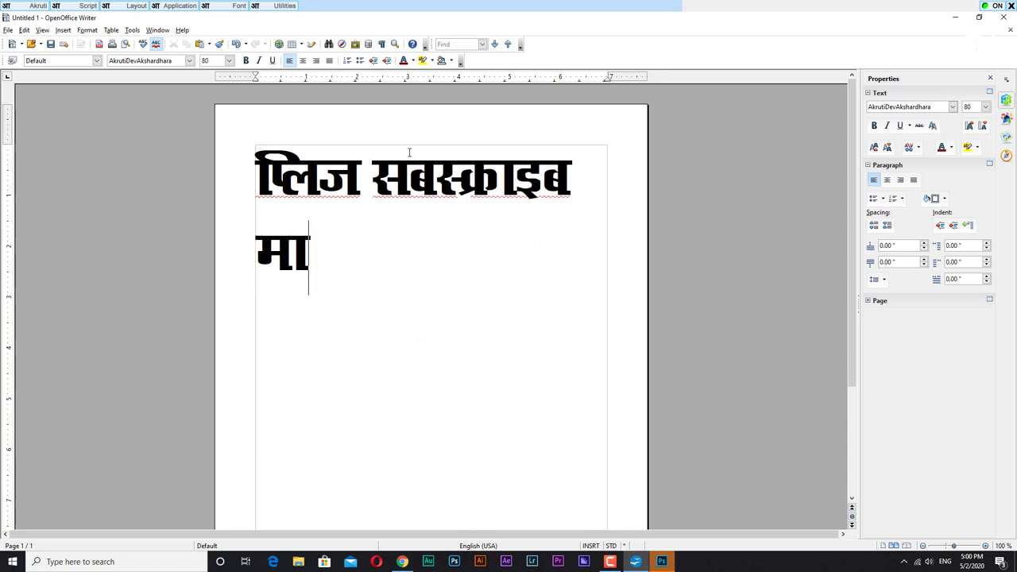
type(" chaina")
key("BackSpace")
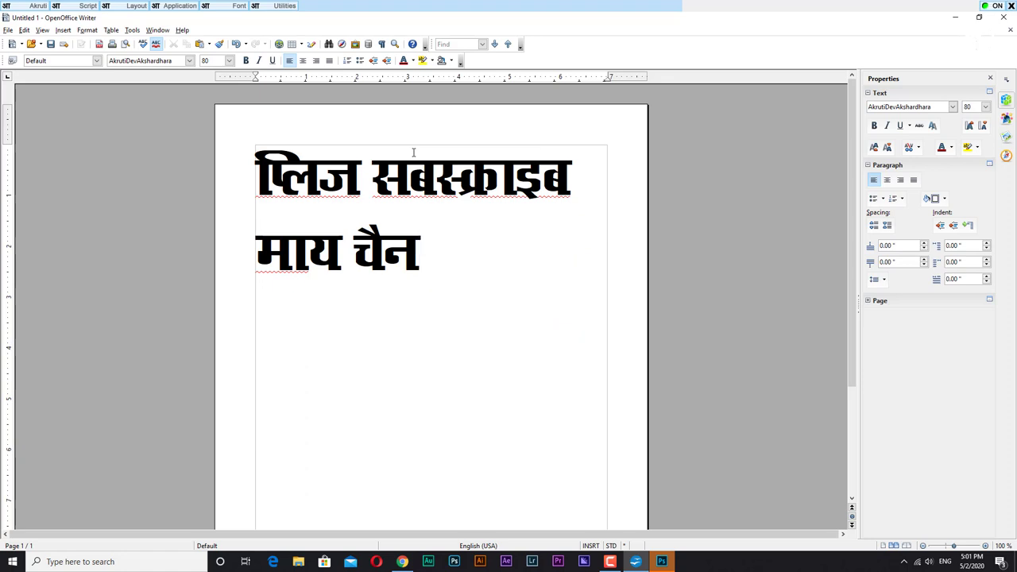
type("l")
key("ctrl+a")
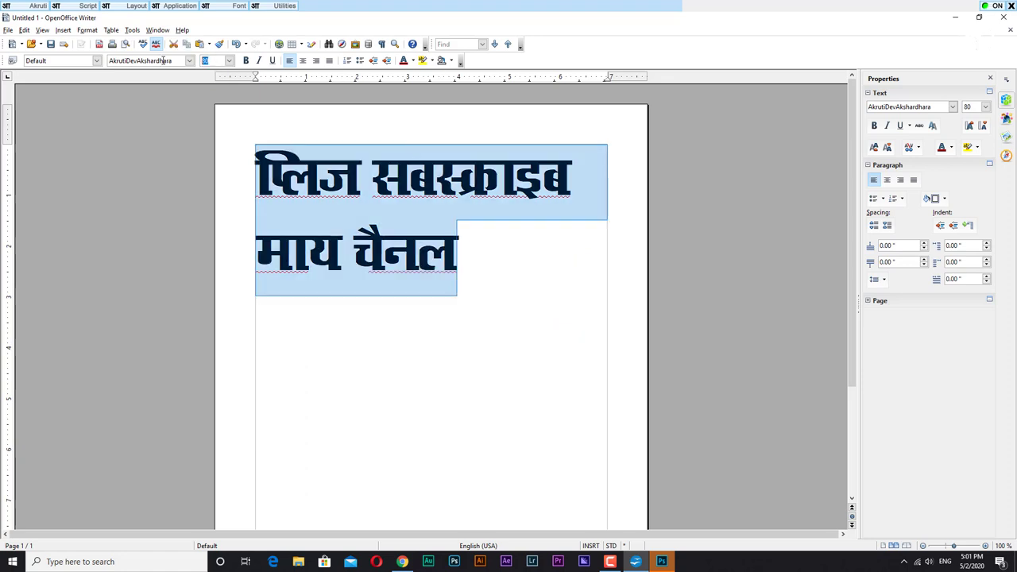
type("70")
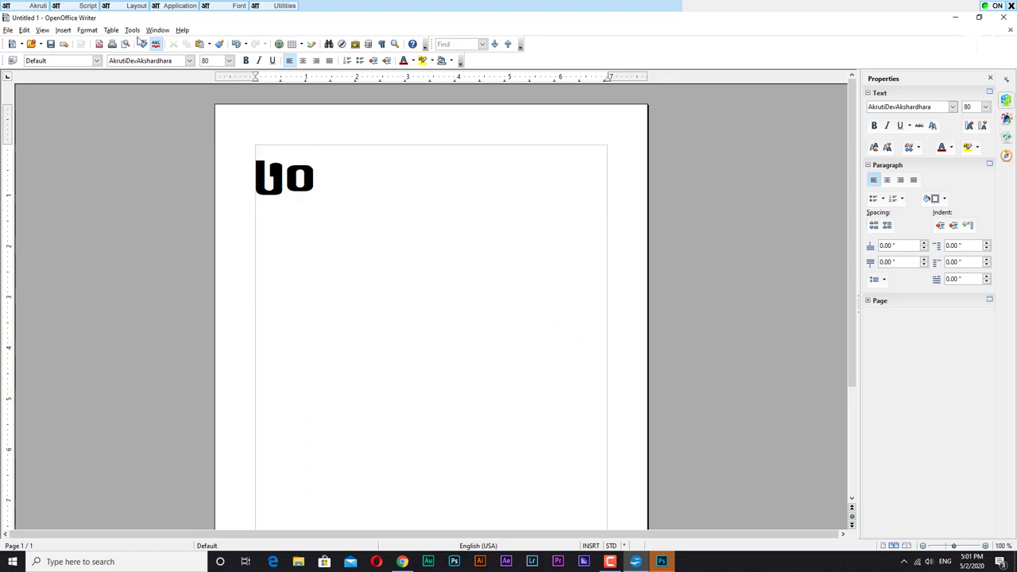
key("ctrl+a")
key("ctrl+z")
Reduce the font size of the whole text in stages to 70, 65 and 60
left_click(211, 60)
type("70")
key("Return")
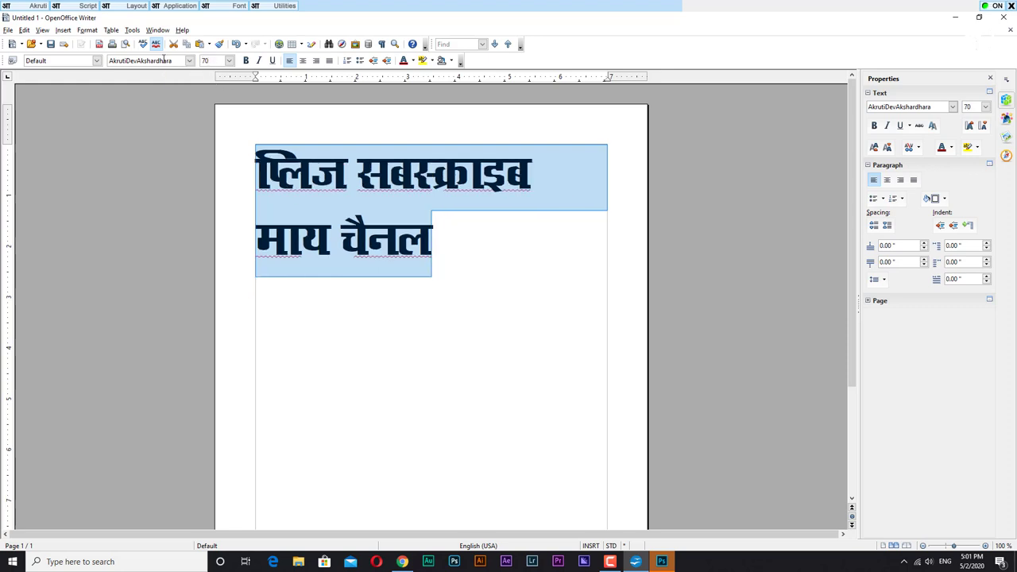
left_click(211, 60)
key("Return")
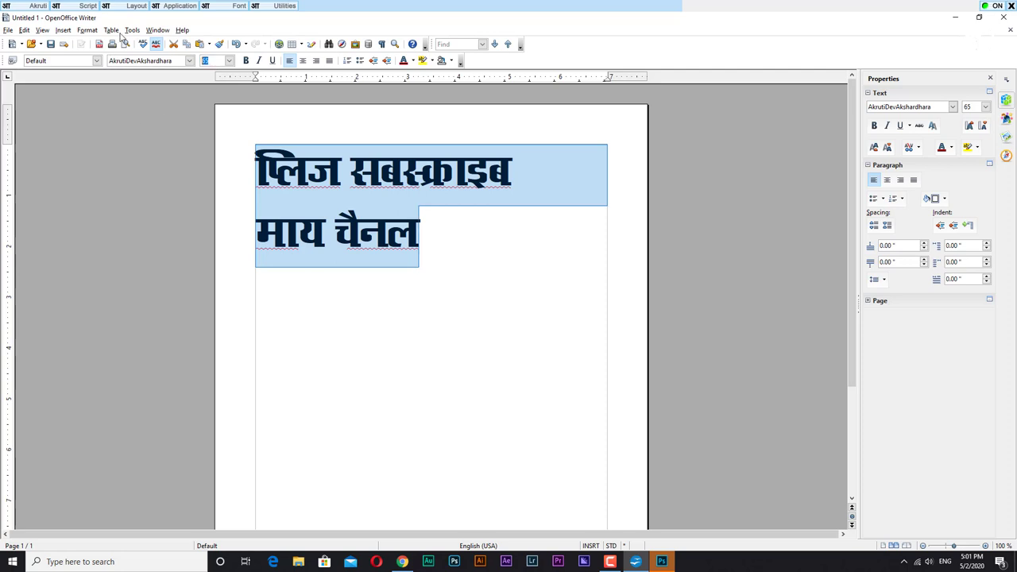
type("60")
key("Return")
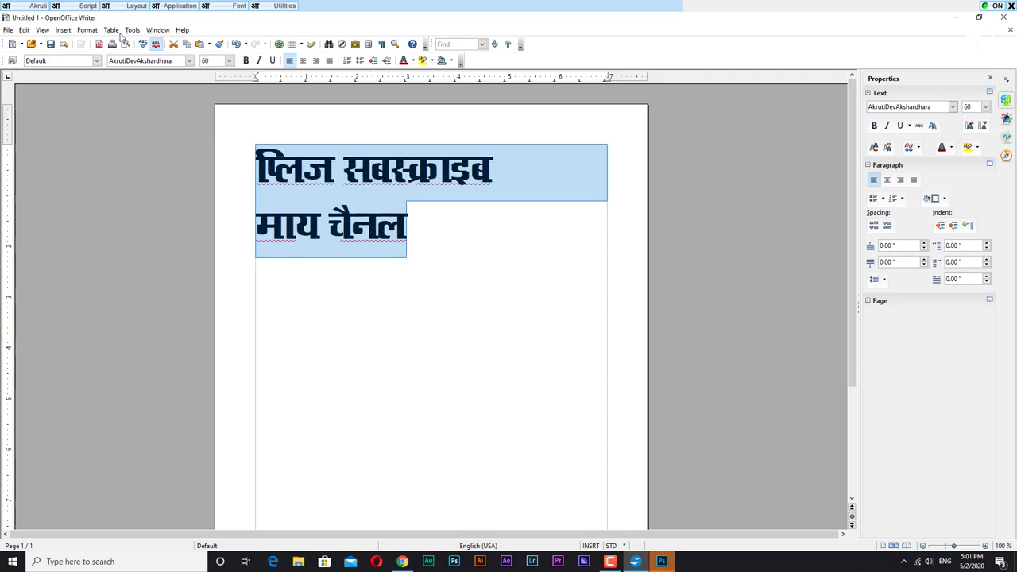
Remove the line break before "माय" to join both lines as "प्लिज सबस्क्राइब माय चैनल"
left_click(252, 231)
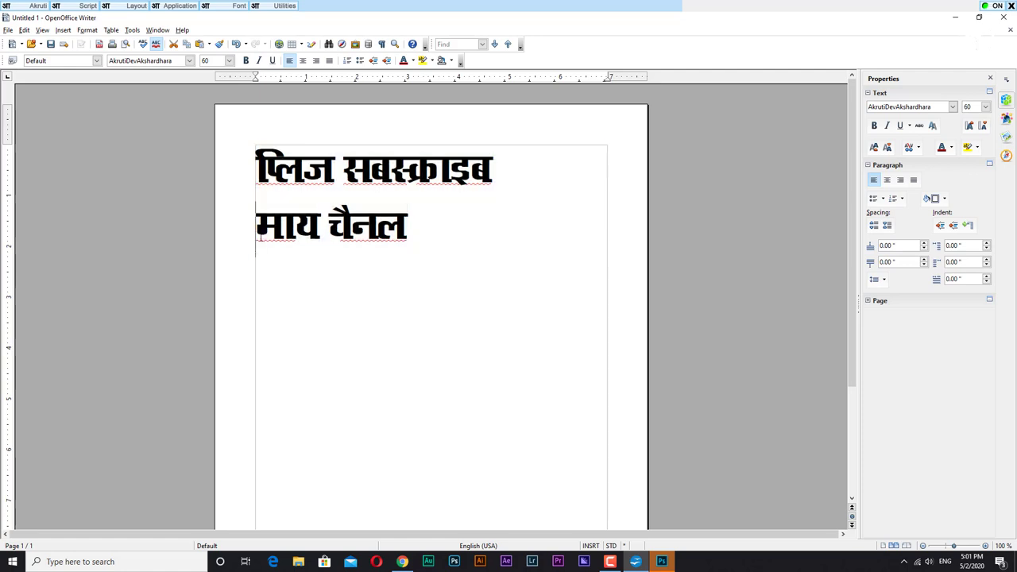
key("BackSpace")
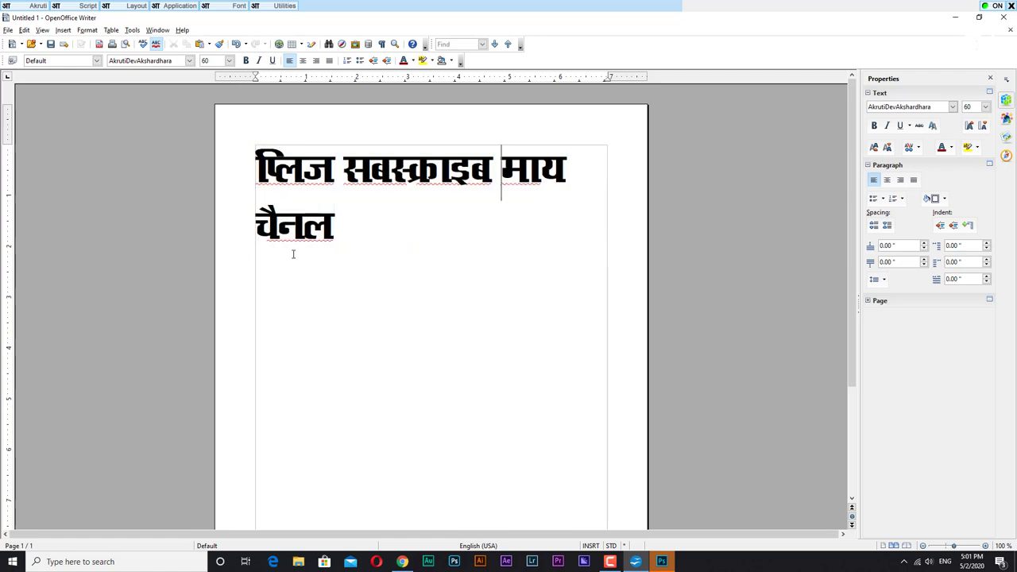
key("BackSpace")
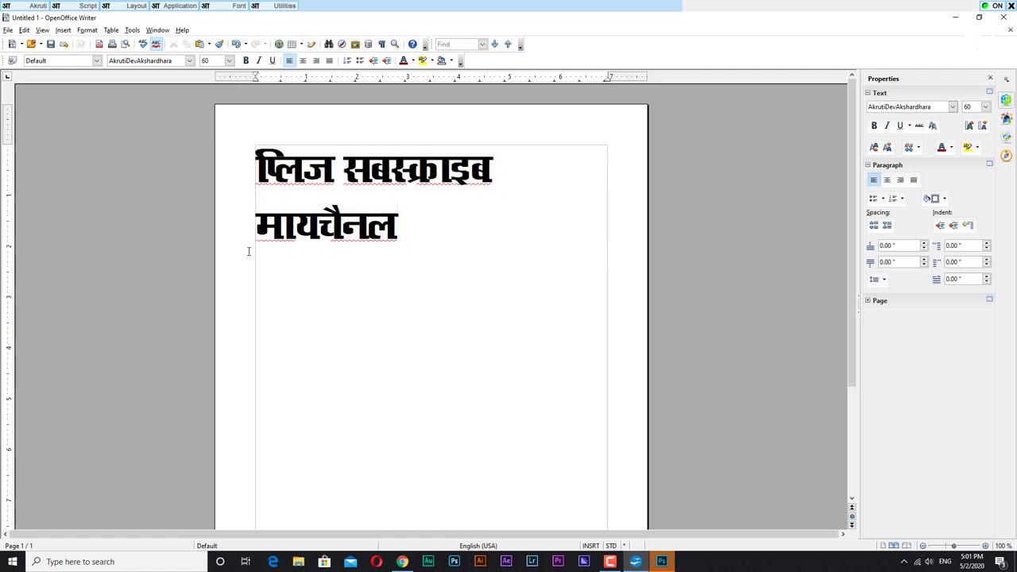
key("Return")
Set the font size of the whole sentence to 50 to fit it on one line
left_click(209, 60)
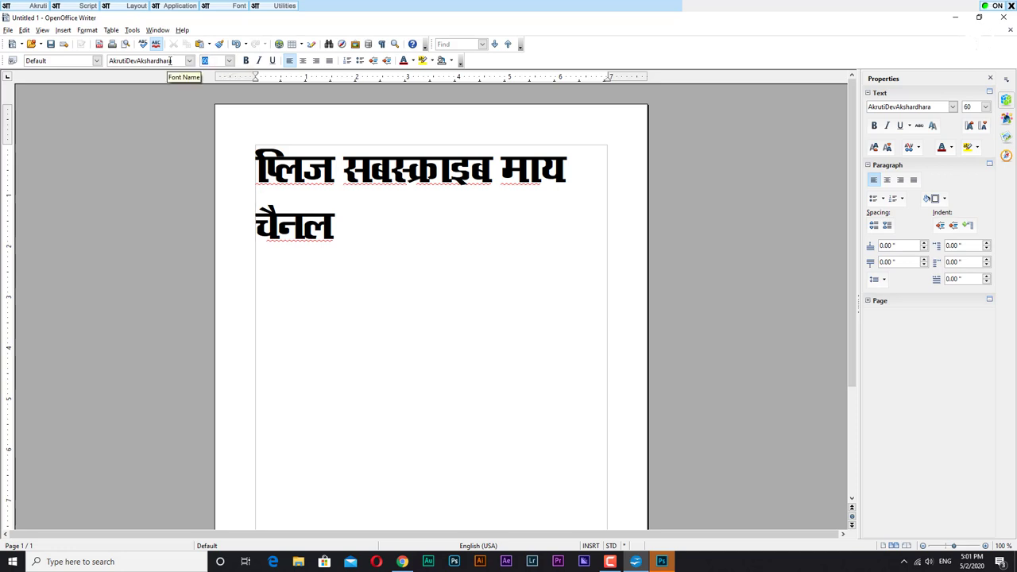
type("50")
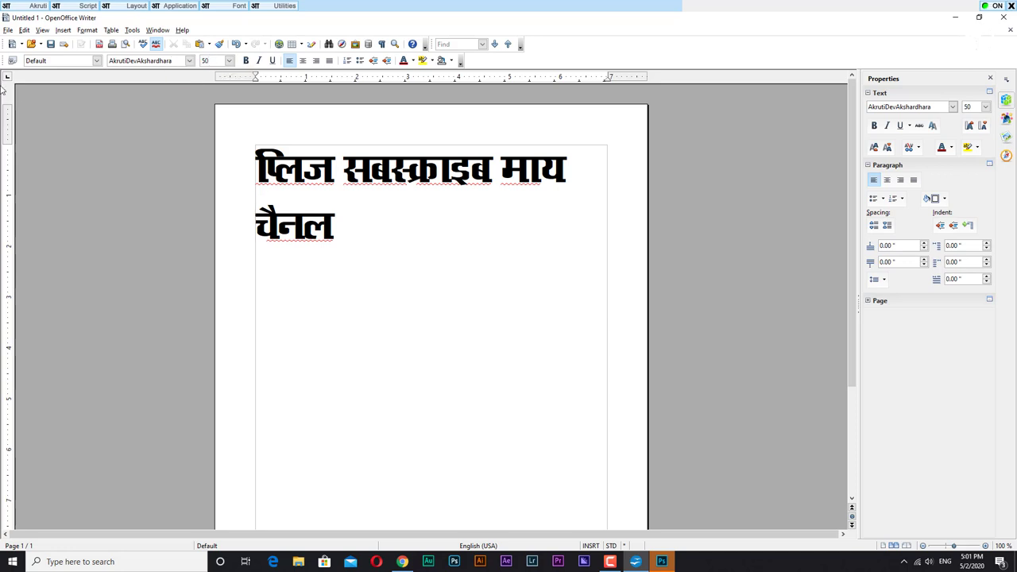
key("ctrl+a")
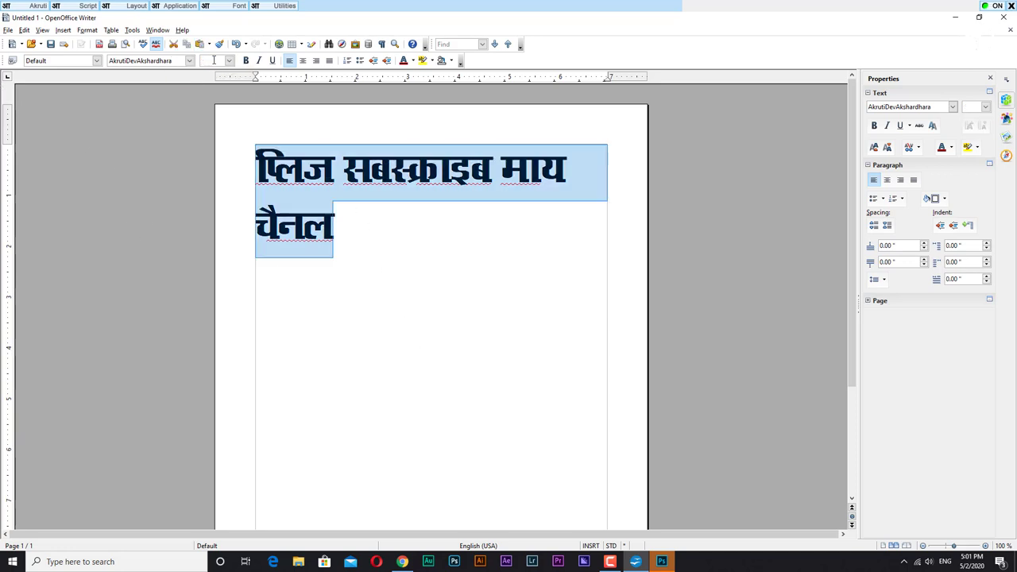
left_click(213, 60)
type("50")
key("Return")
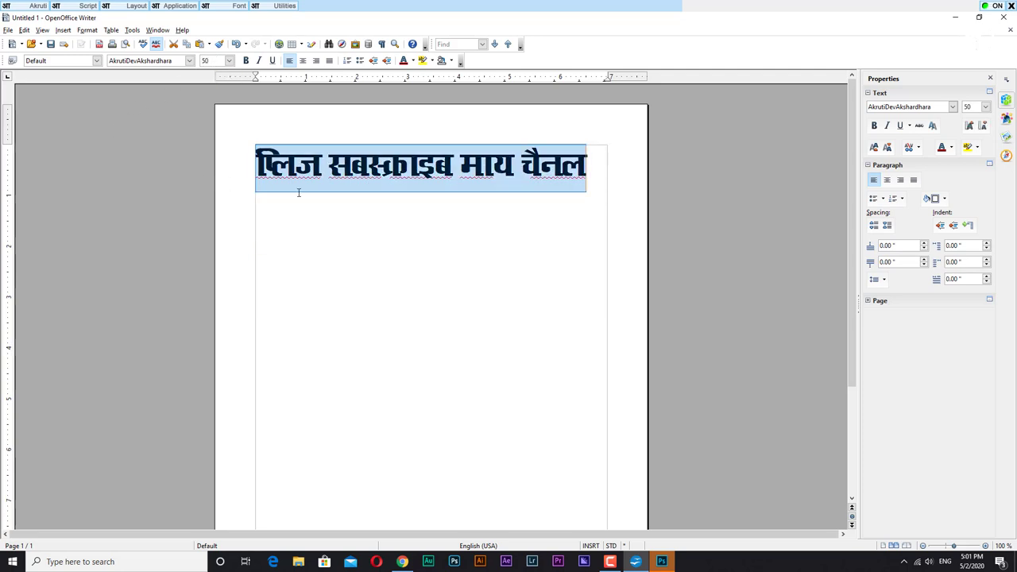
left_click(304, 272)
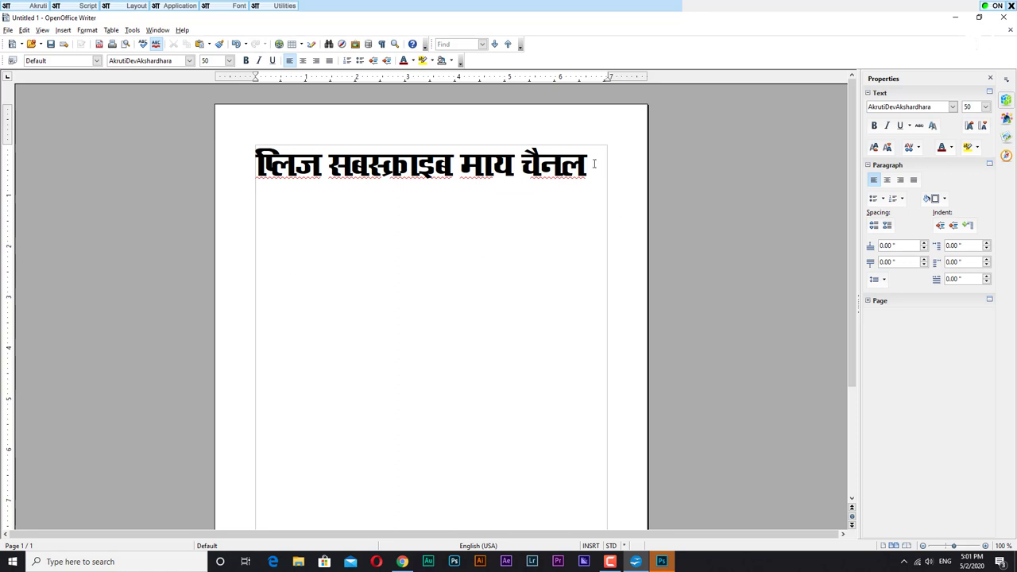
Copy the complete sentence "प्लिज सबस्क्राइब माय चैनल" from the document
left_click_drag(592, 164, 240, 166)
right_click(305, 169)
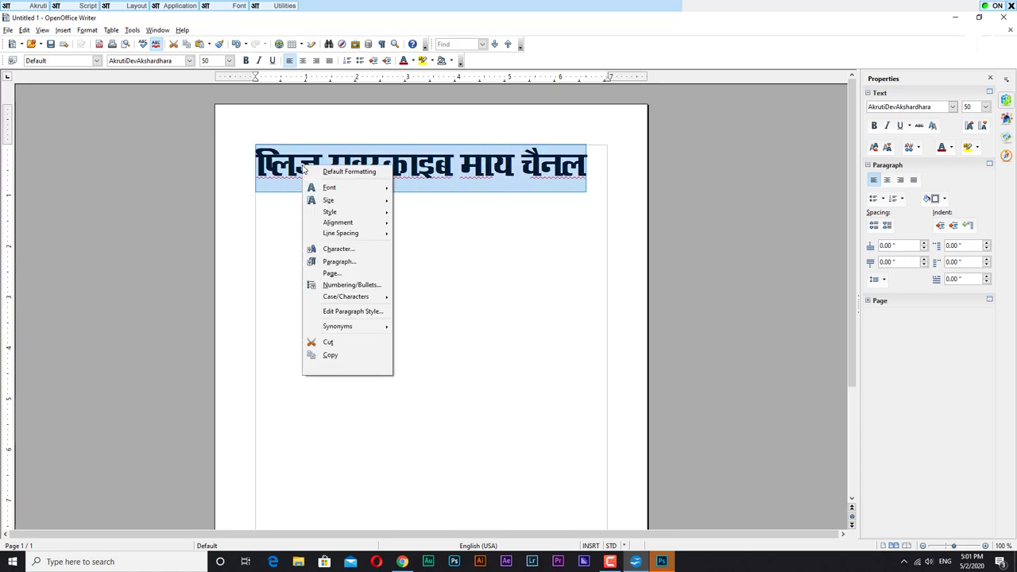
left_click(343, 355)
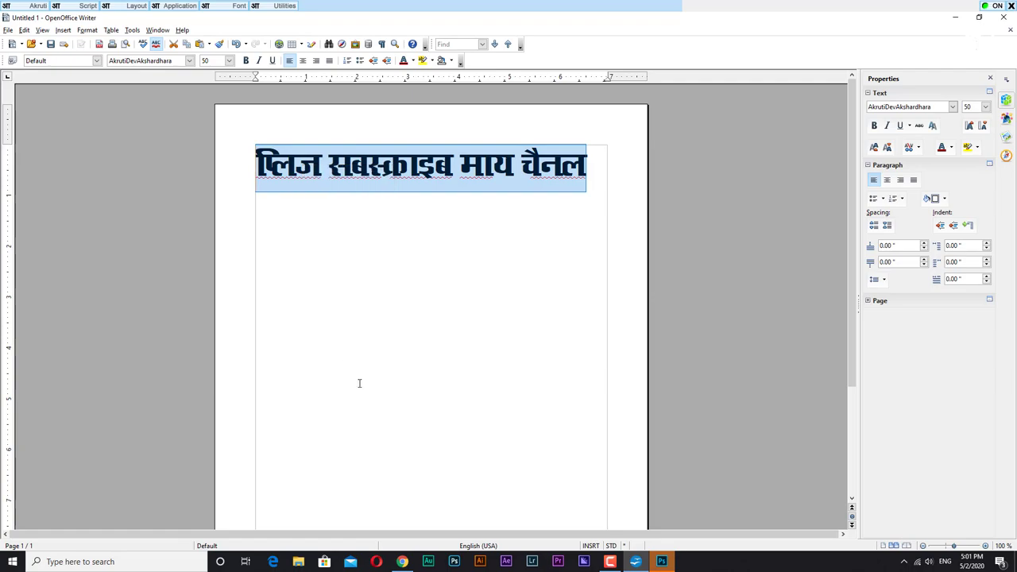
Switch to Photoshop and create a new document from the FB & INSTA preset, 1080 x 1350 px at 96 ppi
left_click(655, 561)
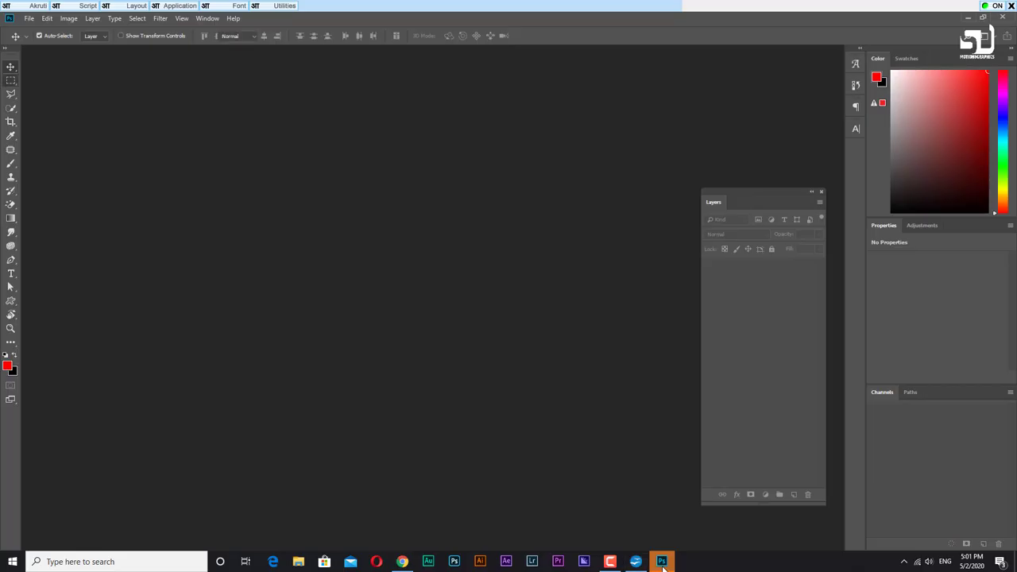
left_click(29, 18)
left_click(38, 27)
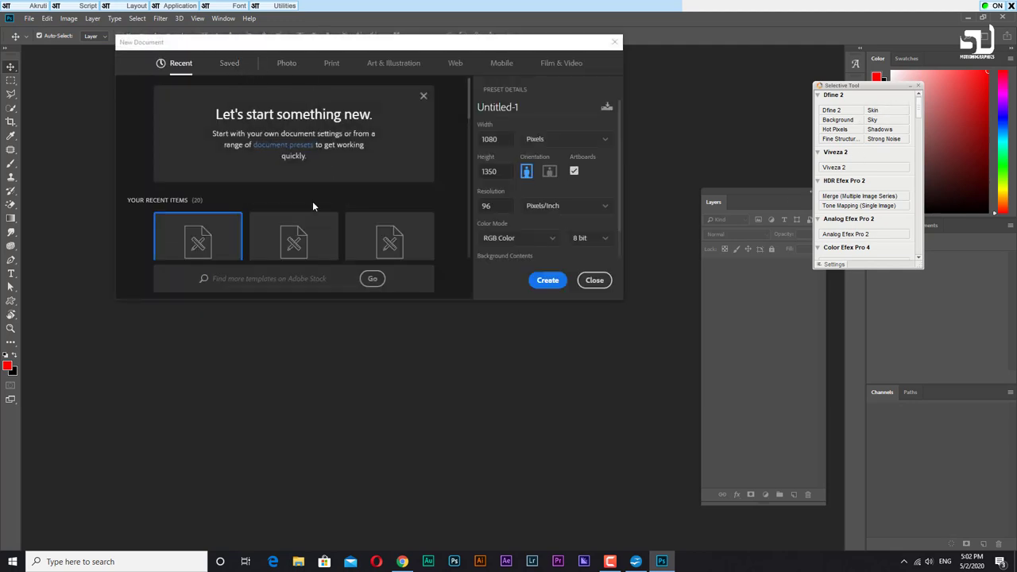
scroll(312, 203, "down", 3)
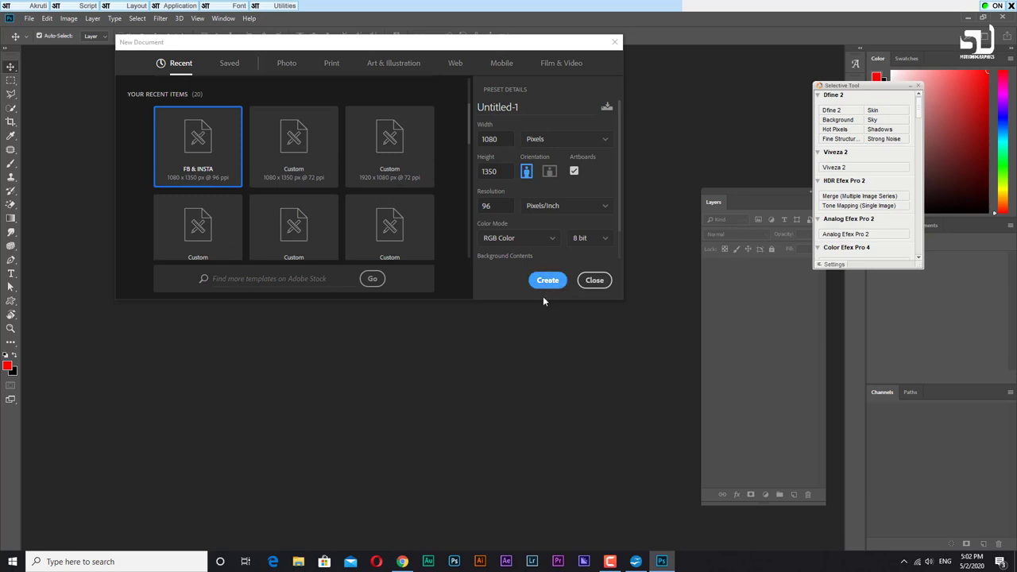
key("Return")
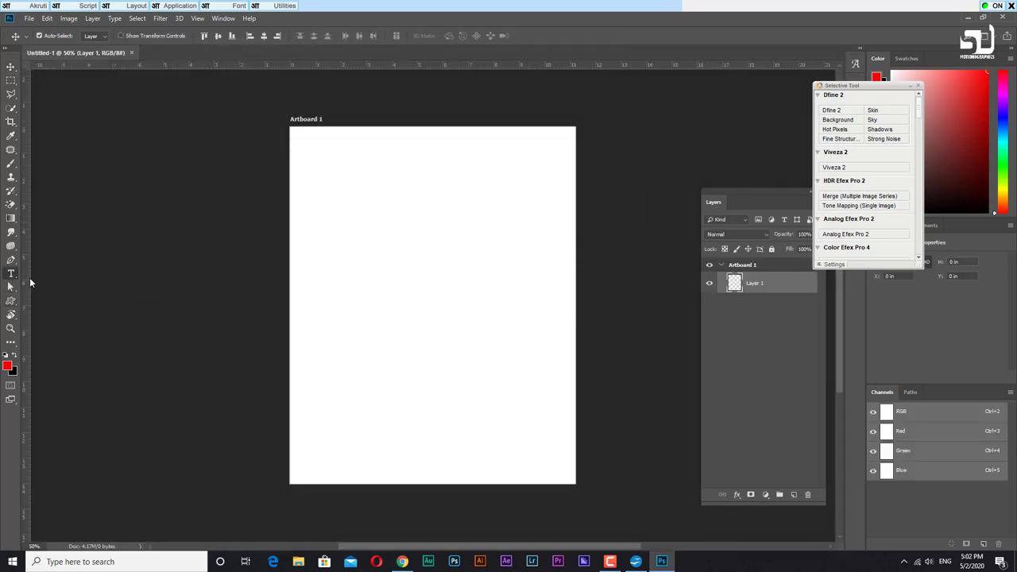
Add a text layer near the artboard's upper edge and paste the copied sentence into it
key("t")
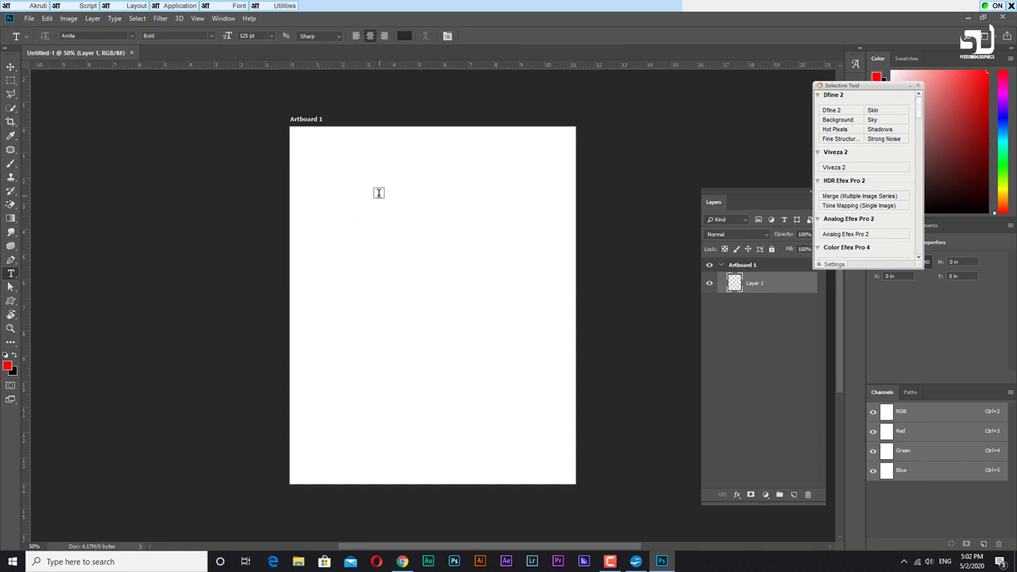
left_click(371, 285)
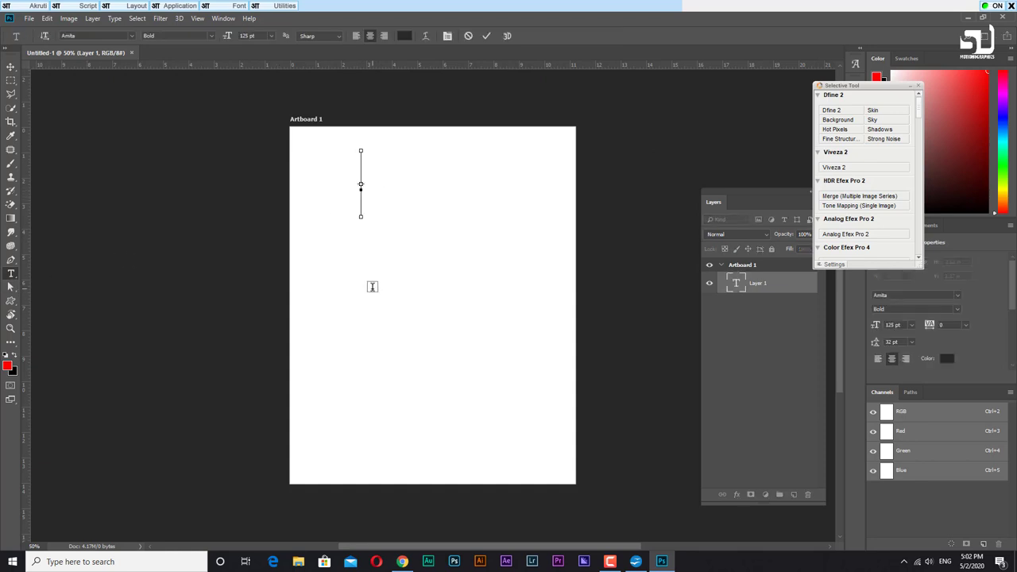
key("ctrl+v")
Turn Akruti typing off and set the font of all the pasted text to AkrutiDevAkhila Normal
key("ctrl+a")
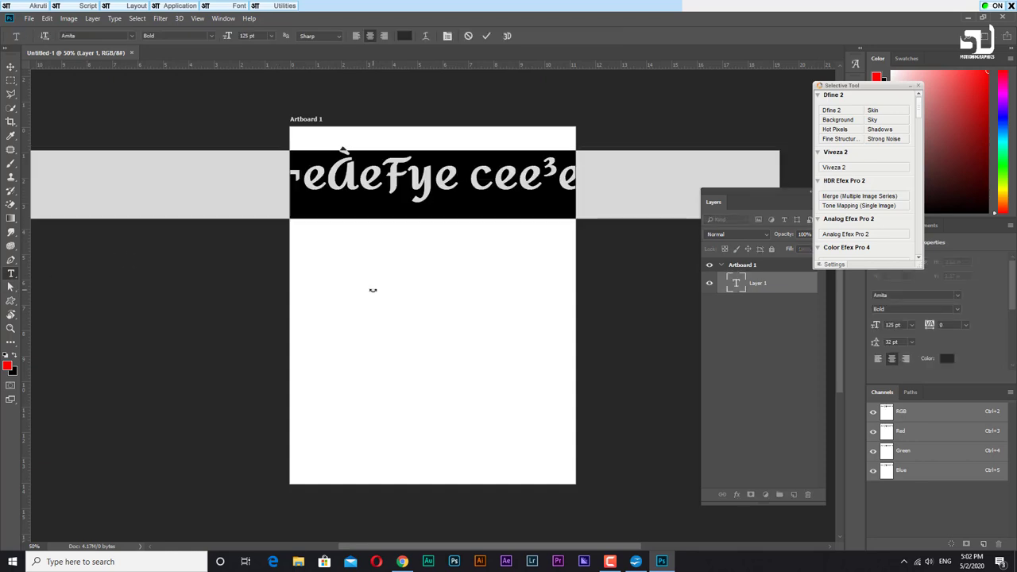
left_click(920, 85)
left_click(858, 132)
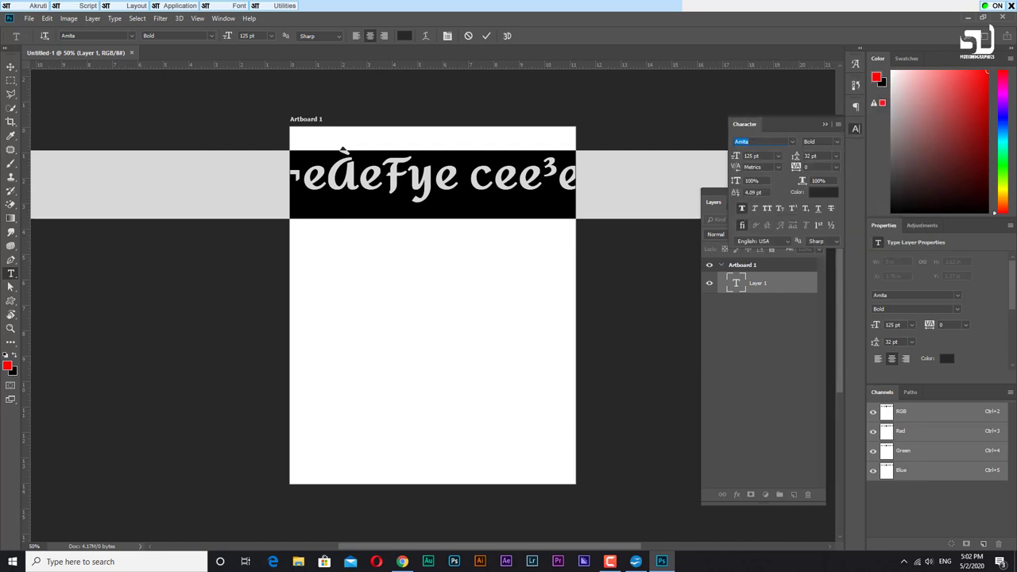
left_click(994, 8)
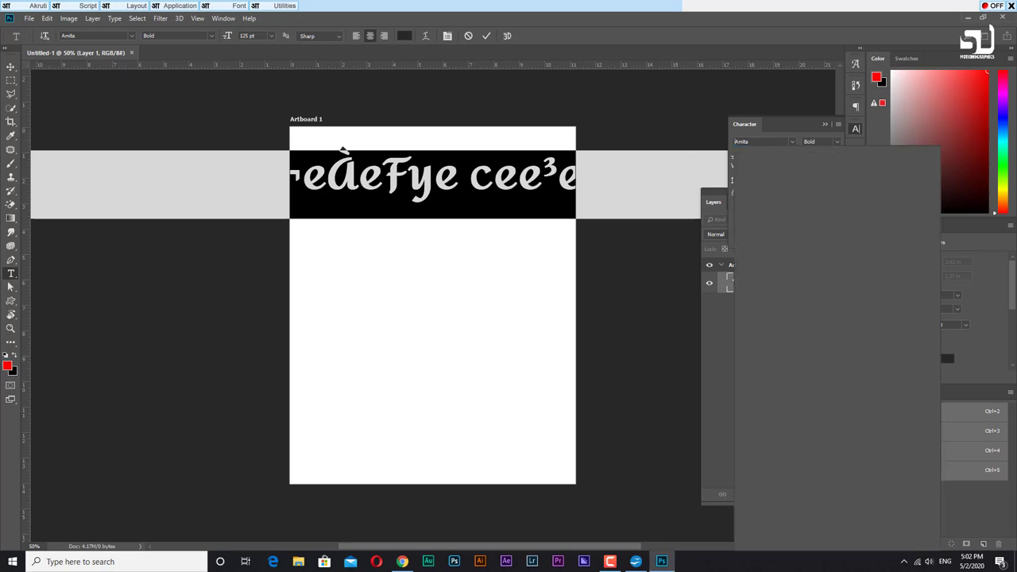
type("ak")
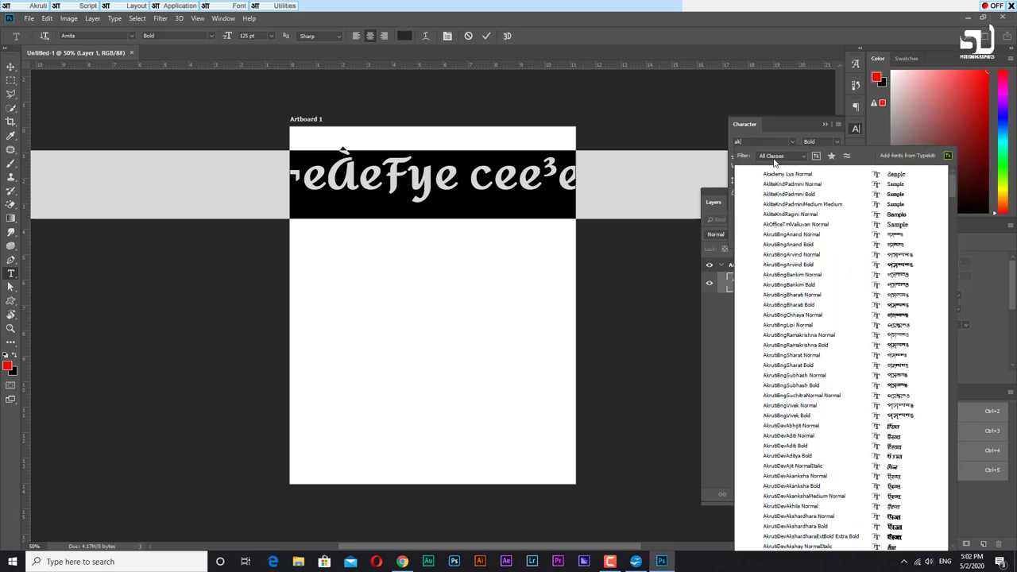
type("r")
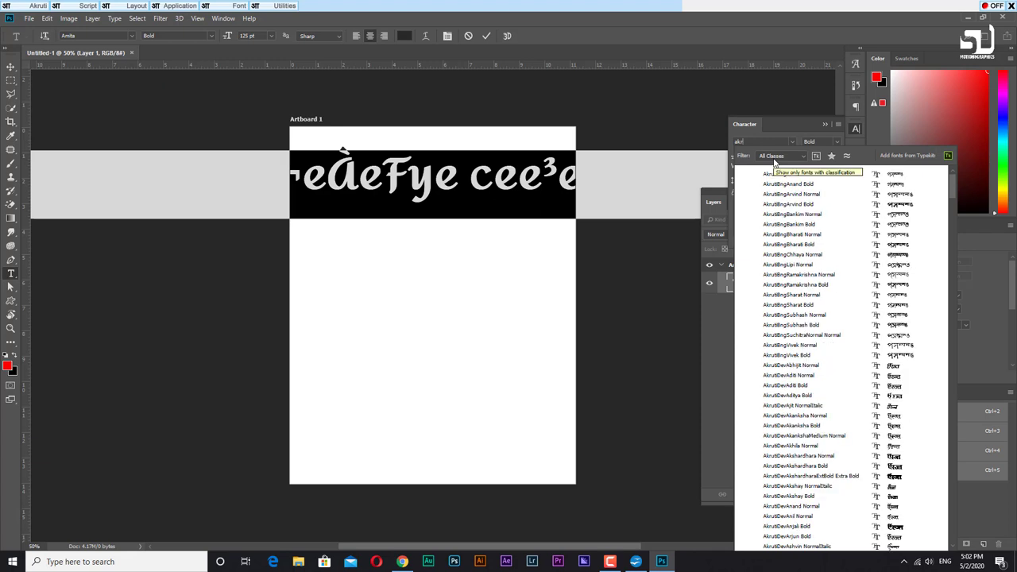
type("u")
key("Down")
key("Down")
key("Down")
key("Down")
key("Down")
key("Down")
key("Down")
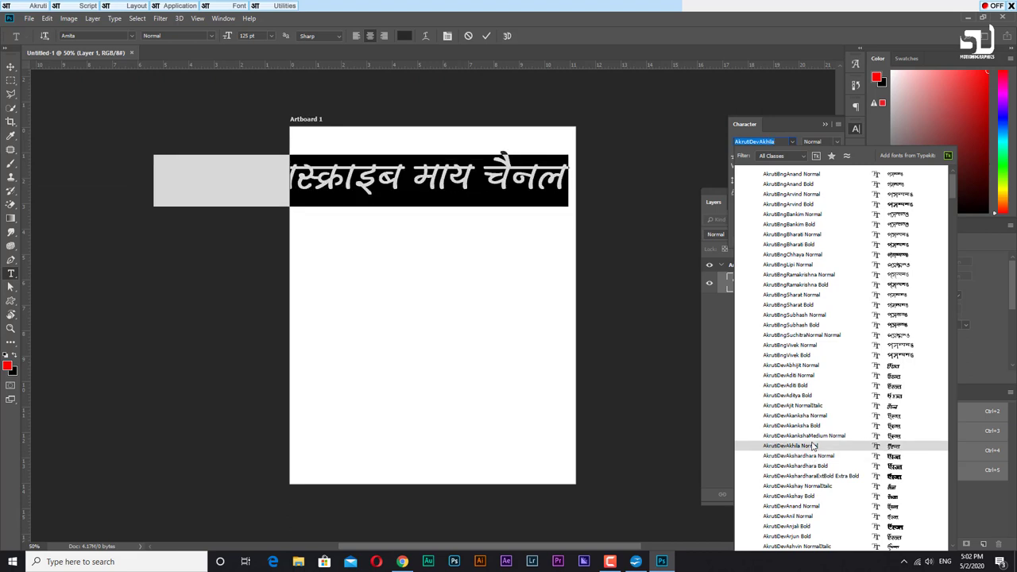
left_click(811, 446)
Reduce the text size to 97 pt and move the sentence so its beginning lies inside the artboard
left_click_drag(736, 157, 715, 161)
left_click(10, 67)
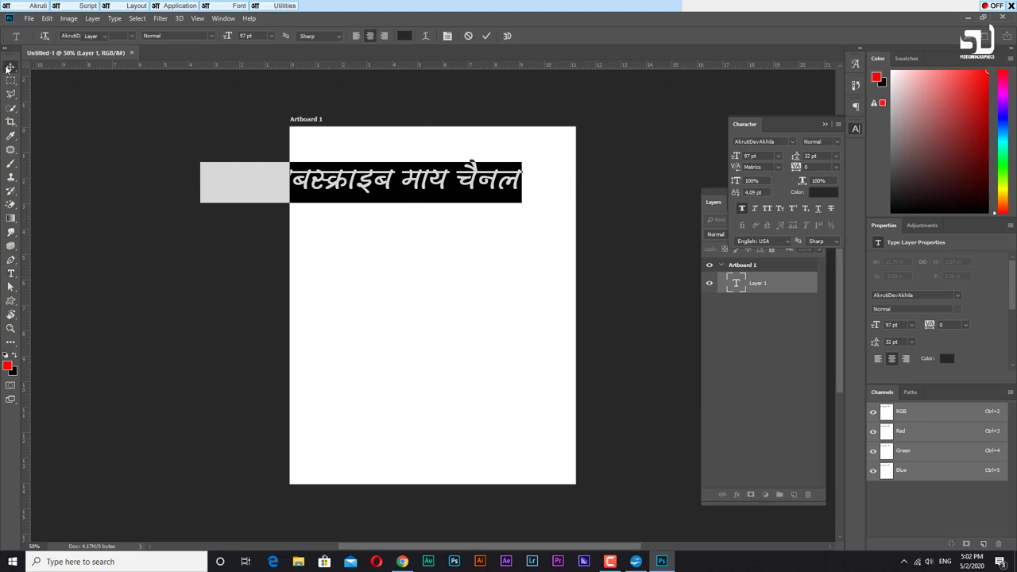
left_click_drag(400, 195, 494, 209)
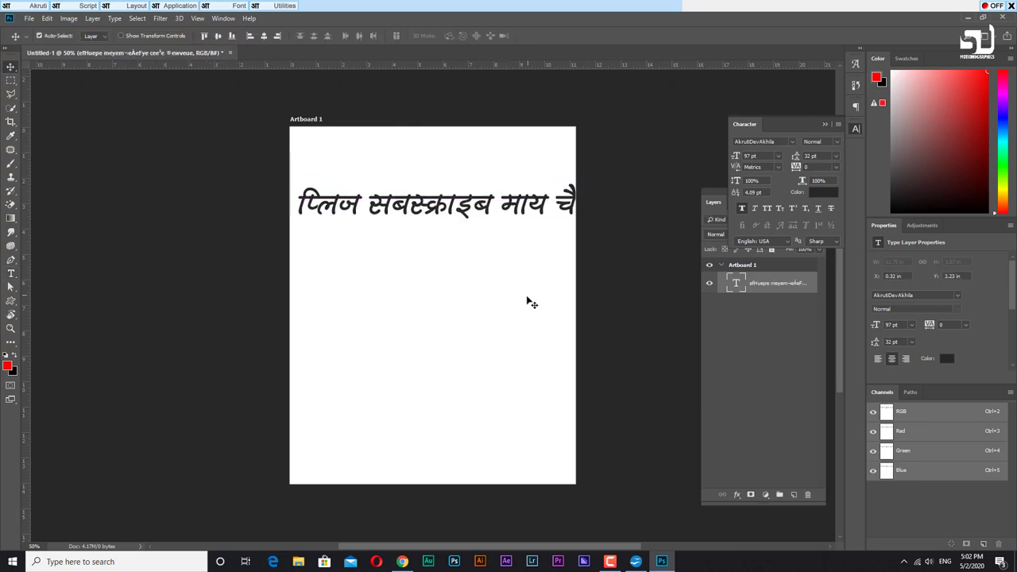
Widen the artboard to about 1520 px and move the sentence to the middle of its upper area
key("c")
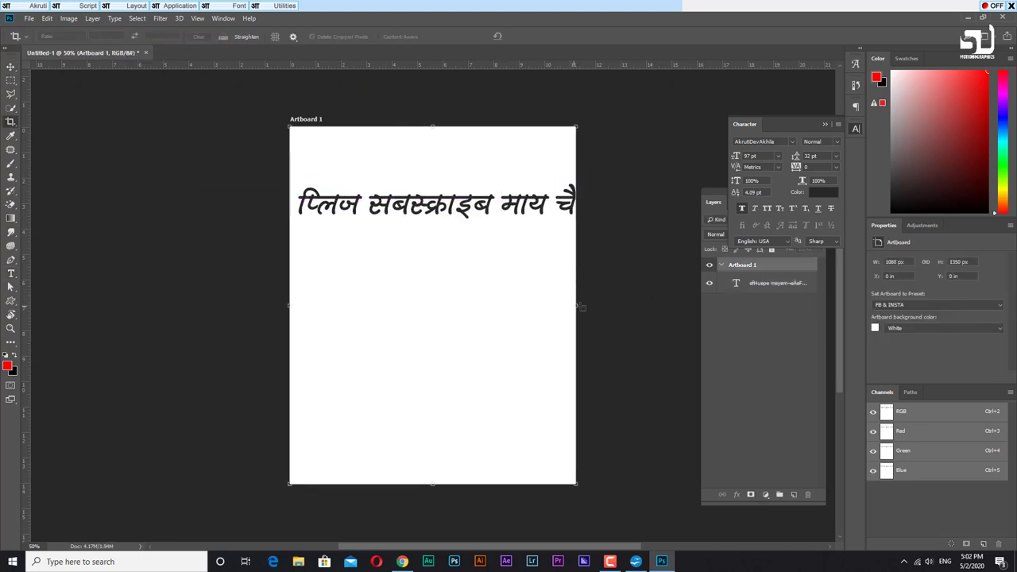
left_click_drag(579, 307, 692, 302)
left_click(10, 67)
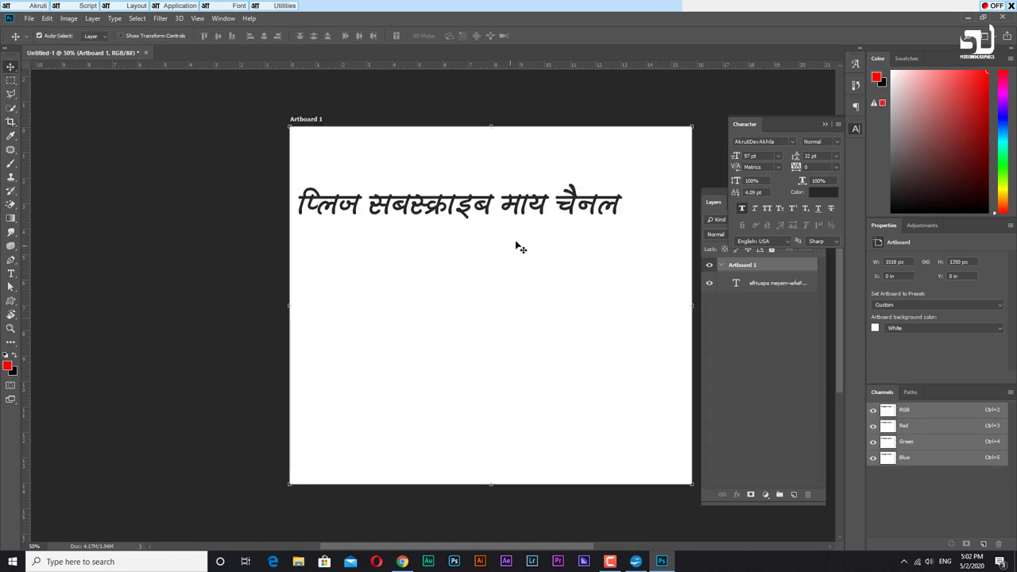
left_click_drag(494, 213, 531, 190)
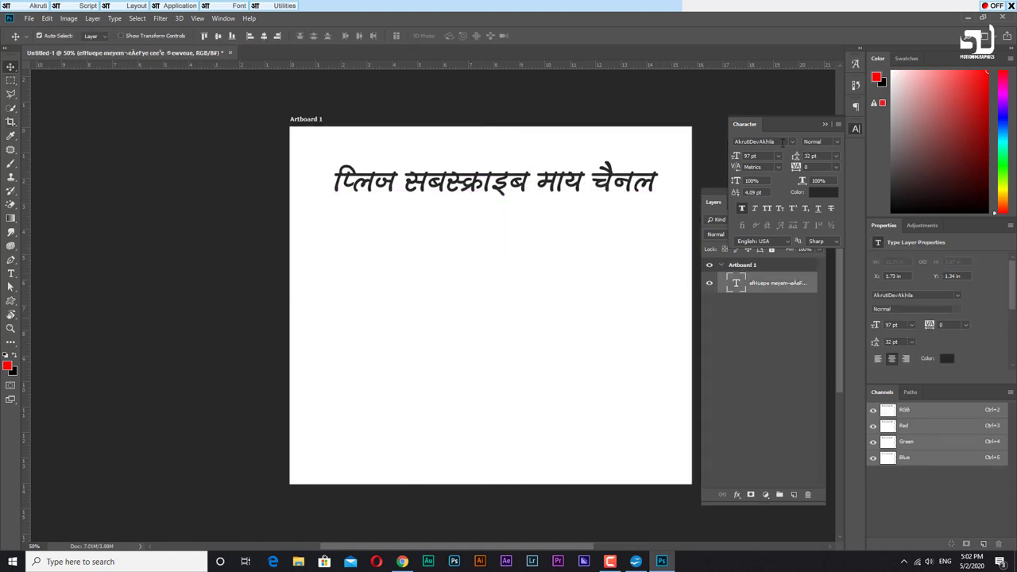
Preview the artboard sentence in other installed fonts, including the AkrutiDev fonts AkrutiDevAjit, AkrutiDevCactus, AkrutiDevChakraNormal and AkrutiDevKailasMedium
left_click(783, 141)
left_click(791, 142)
key("Down")
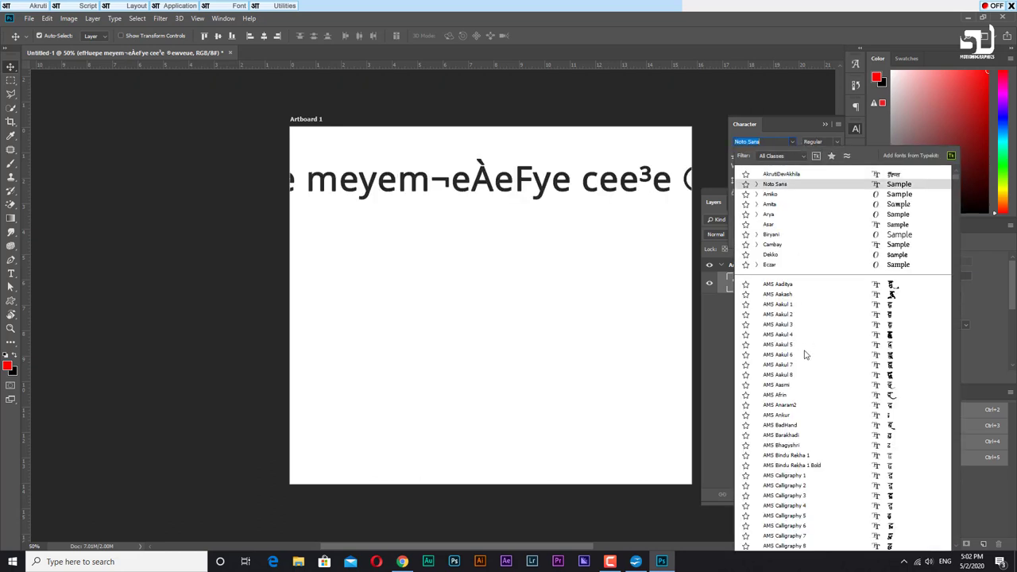
scroll(805, 356, "down", 10)
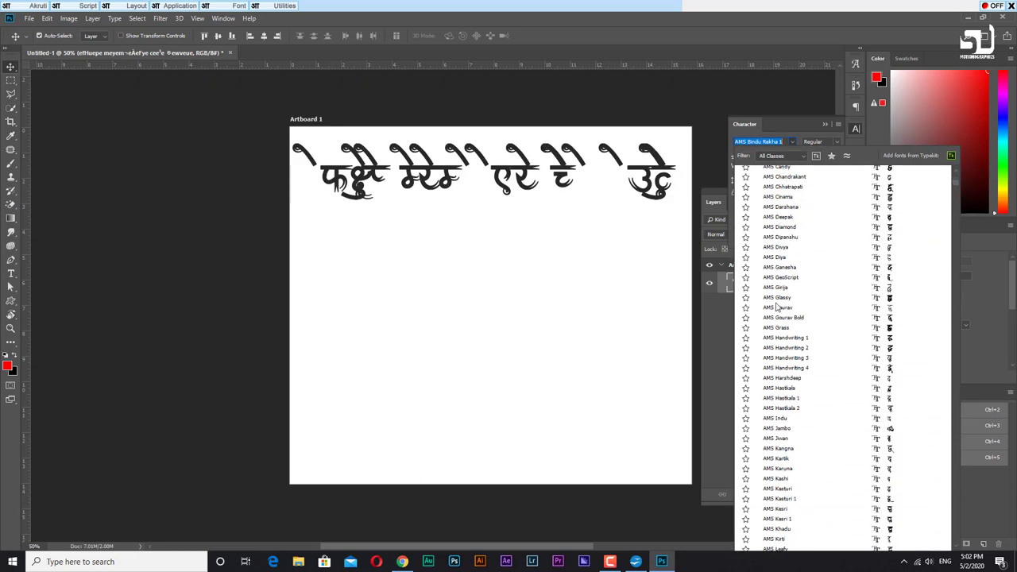
scroll(777, 307, "down", 10)
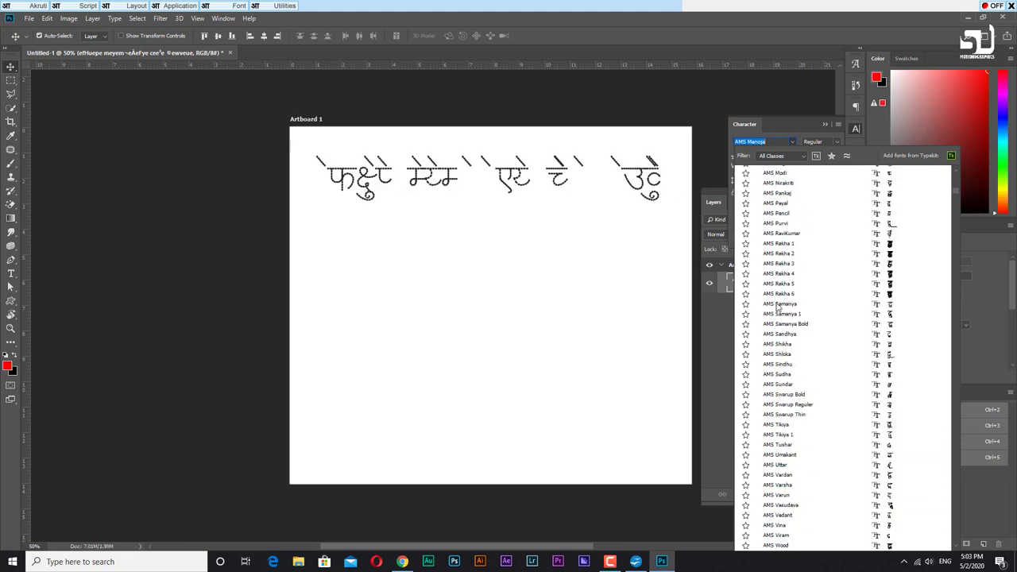
scroll(779, 307, "down", 10)
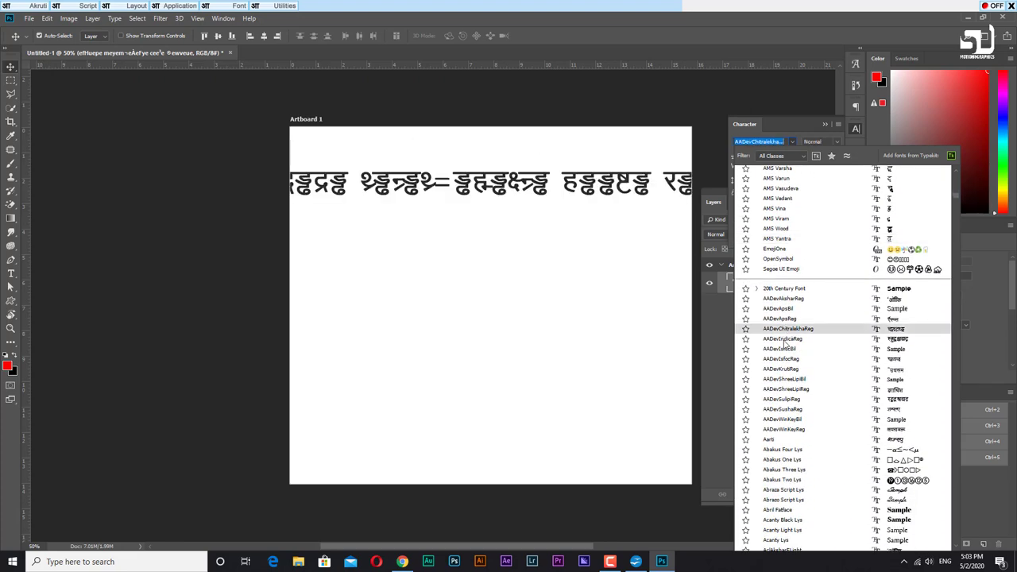
scroll(784, 344, "down", 10)
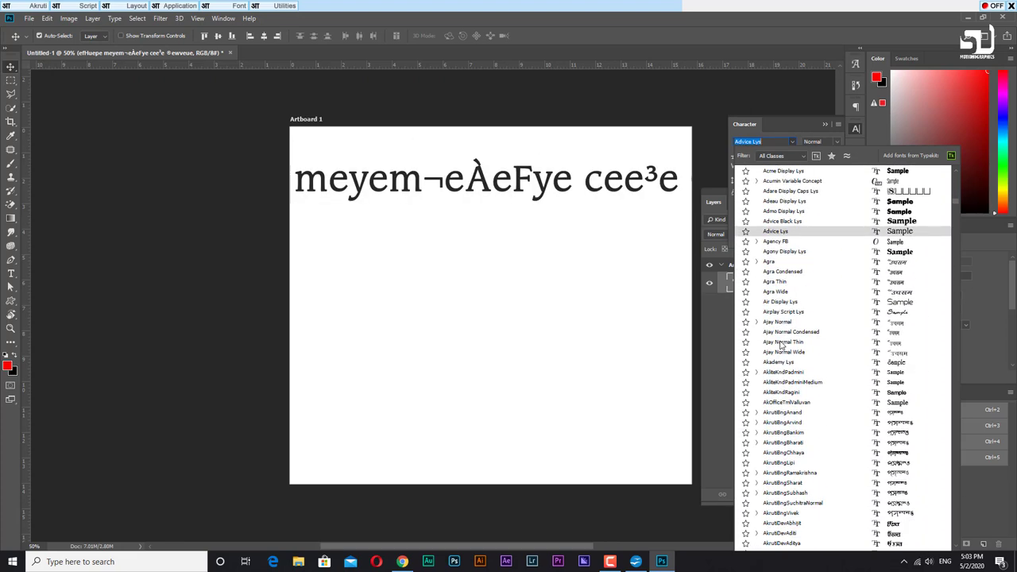
scroll(782, 346, "down", 6)
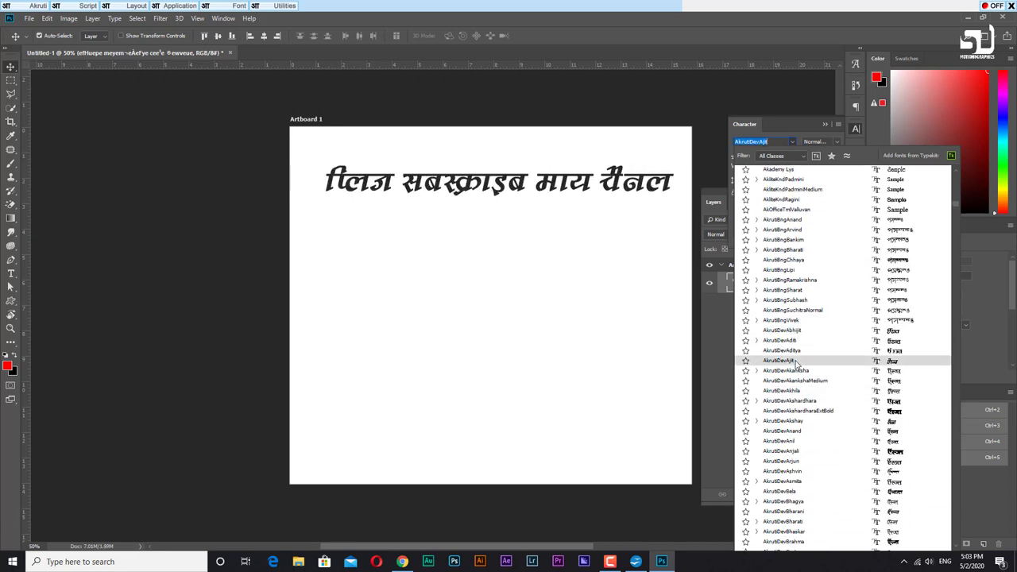
scroll(803, 407, "down", 2)
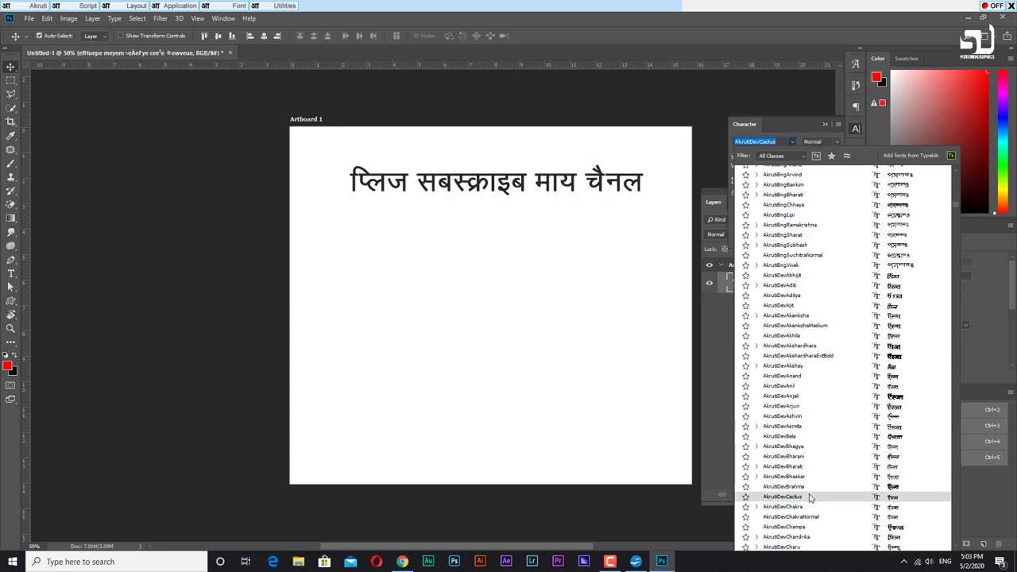
scroll(809, 516, "down", 3)
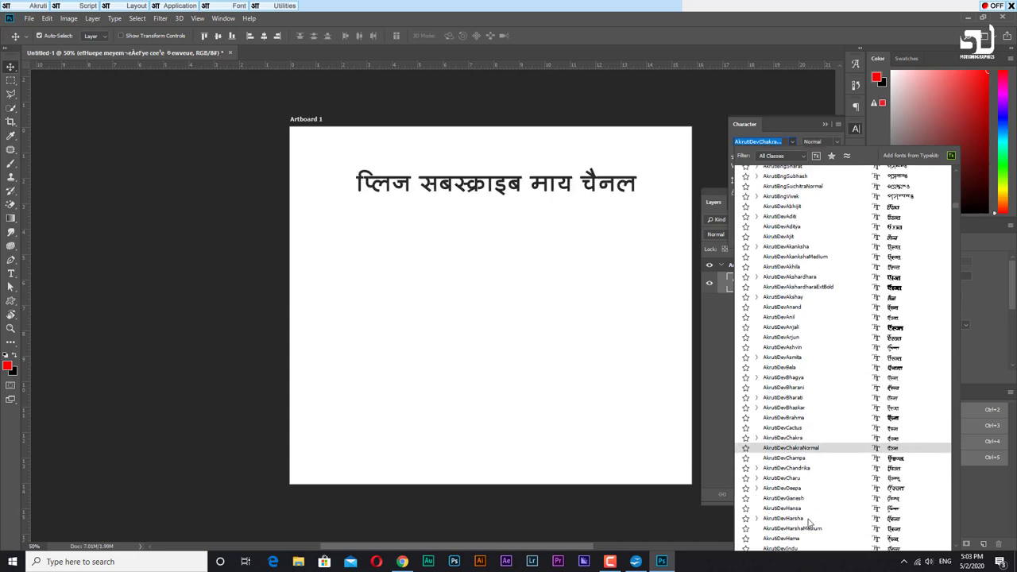
scroll(790, 485, "down", 4)
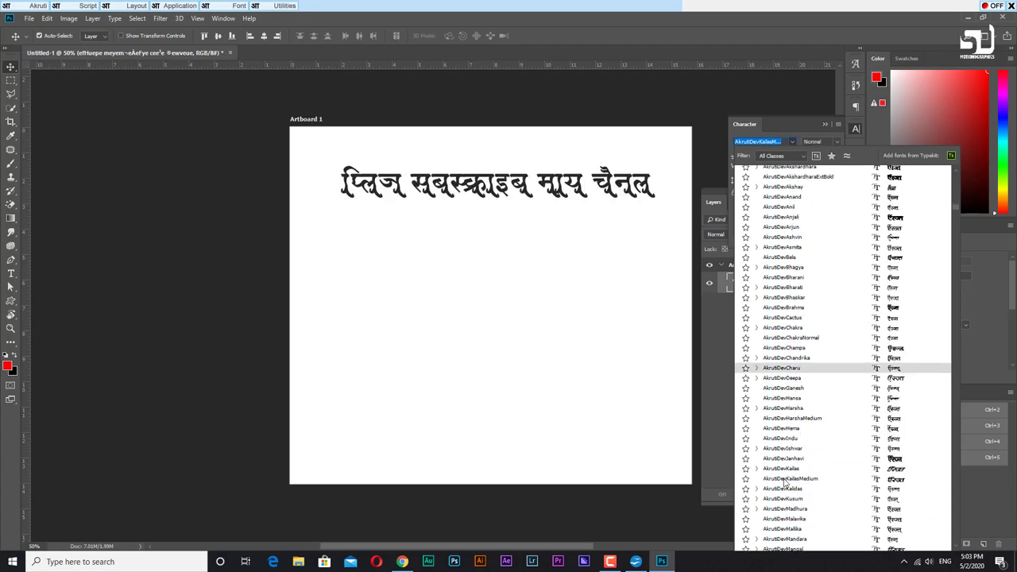
scroll(787, 482, "down", 1)
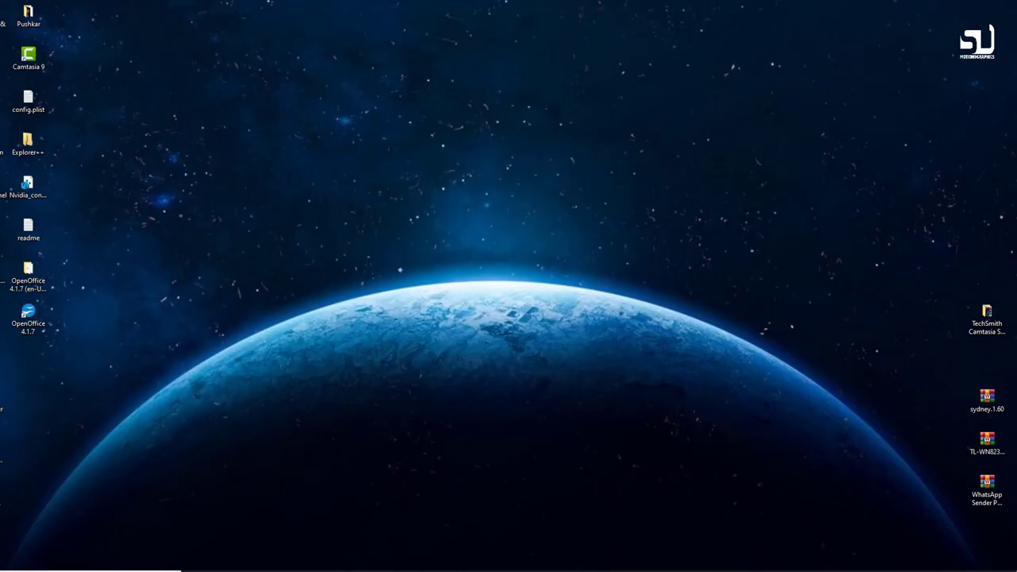